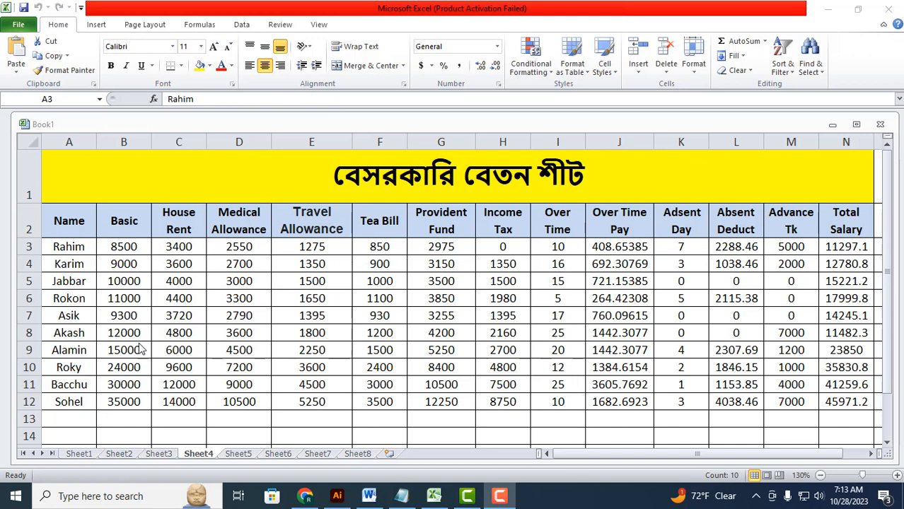
{"action": "left_click", "coordinate": [107, 246]}
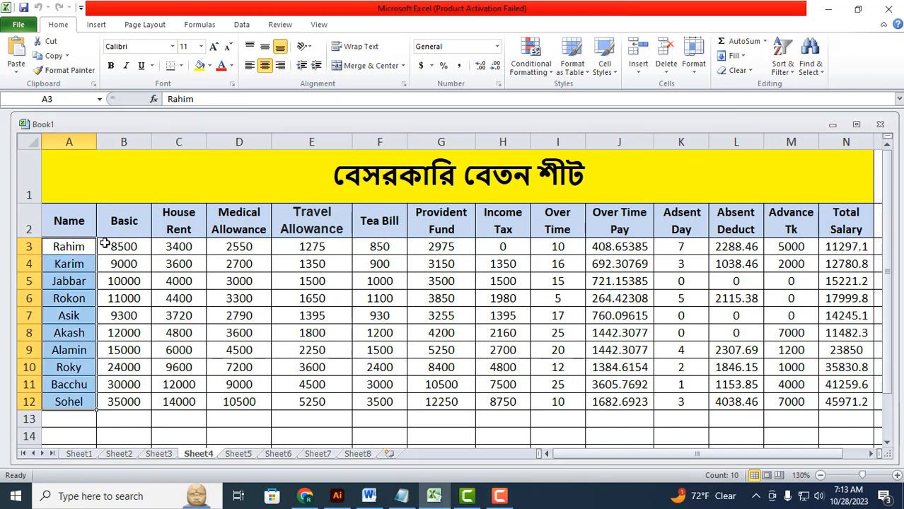
{"action": "left_click", "coordinate": [105, 243]}
{"action": "double_click", "coordinate": [106, 244]}
{"action": "left_click_drag", "start_coordinate": [162, 344], "coordinate": [143, 330]}
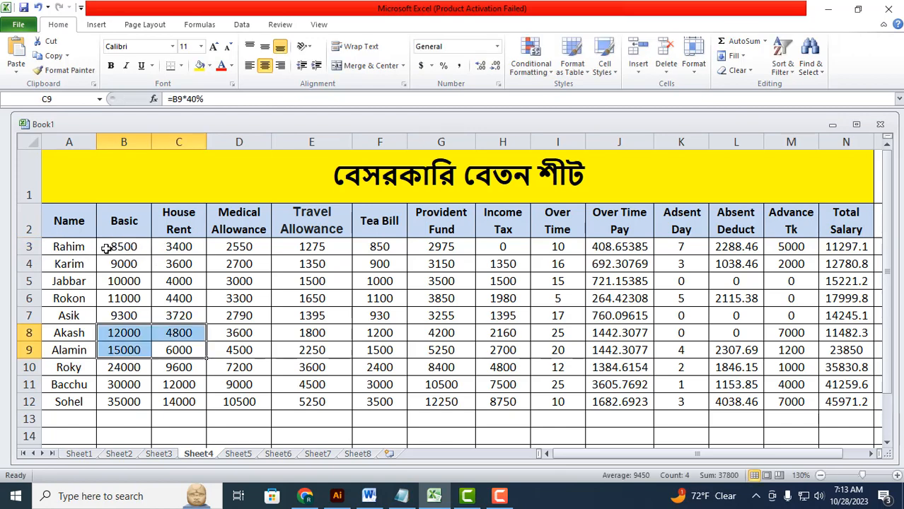
Try left and right alignment on the salary figures in B3:G12, and set them back to centered
{"action": "left_click_drag", "start_coordinate": [107, 247], "coordinate": [432, 397]}
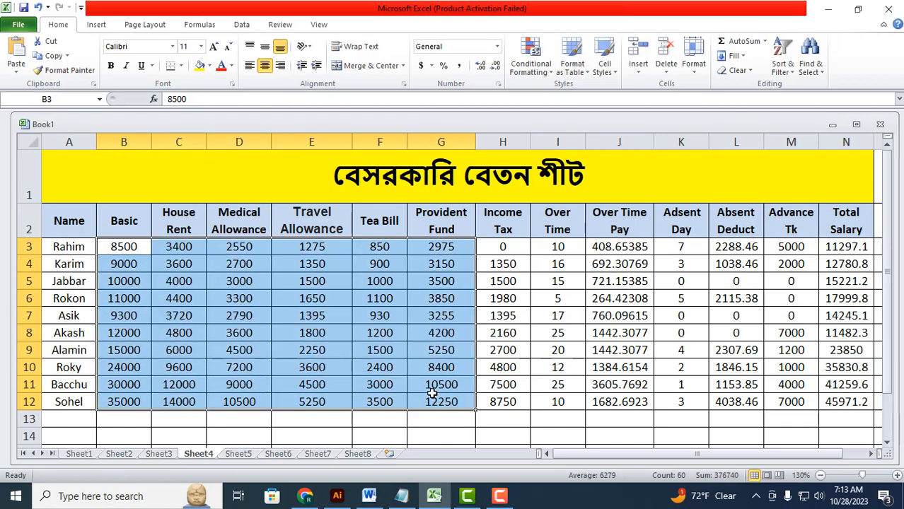
{"action": "left_click", "coordinate": [251, 69]}
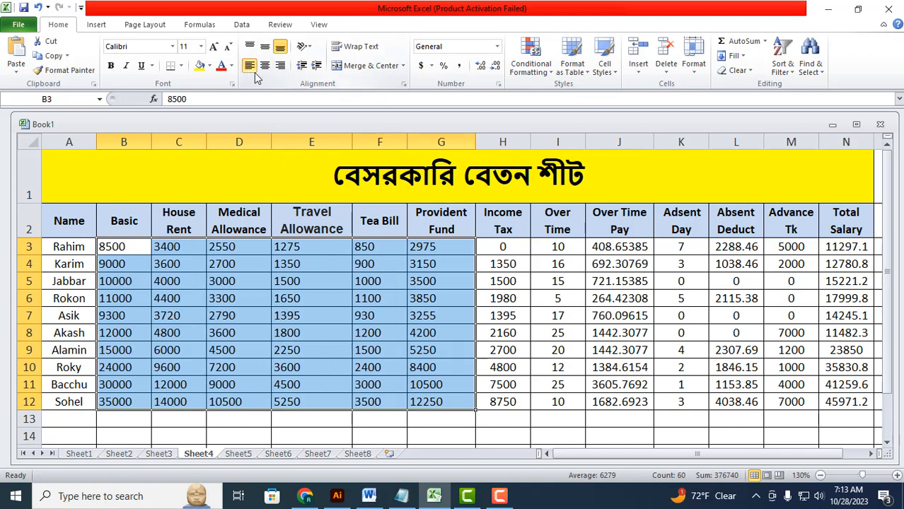
{"action": "left_click", "coordinate": [280, 66]}
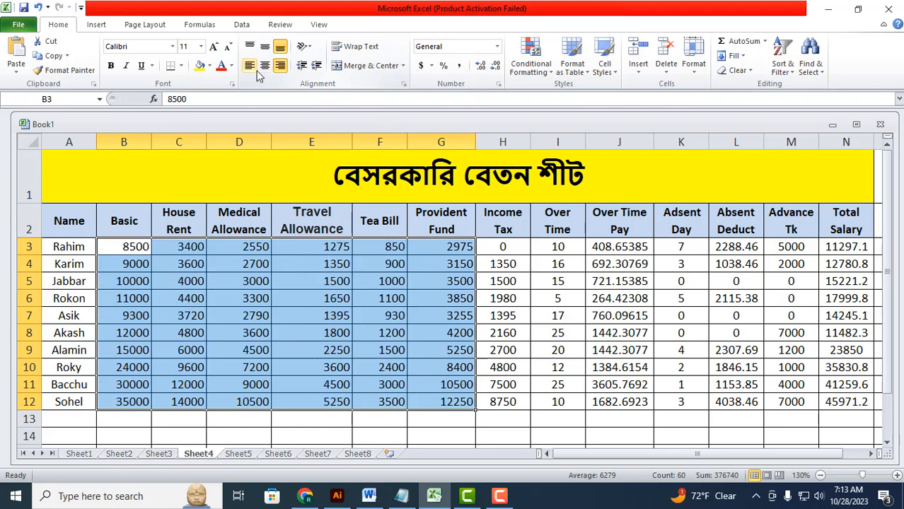
{"action": "left_click", "coordinate": [263, 66]}
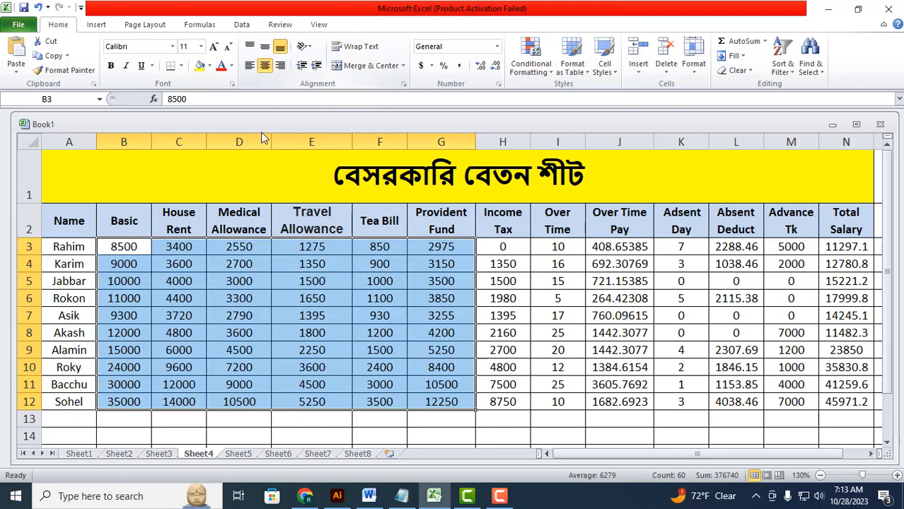
{"action": "left_click", "coordinate": [383, 300]}
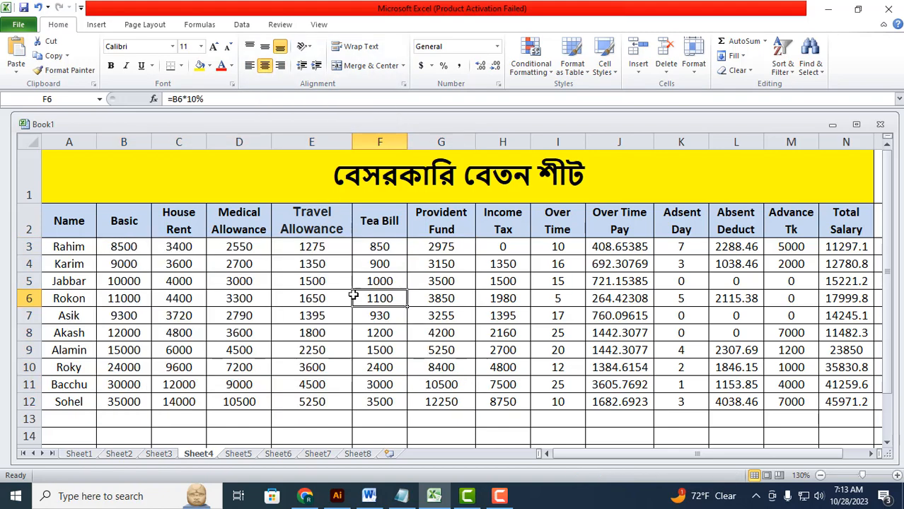
Increase the height of header row 2 and align the headers in A2:N2 to the bottom of their cells
{"action": "left_click_drag", "start_coordinate": [35, 238], "coordinate": [36, 262]}
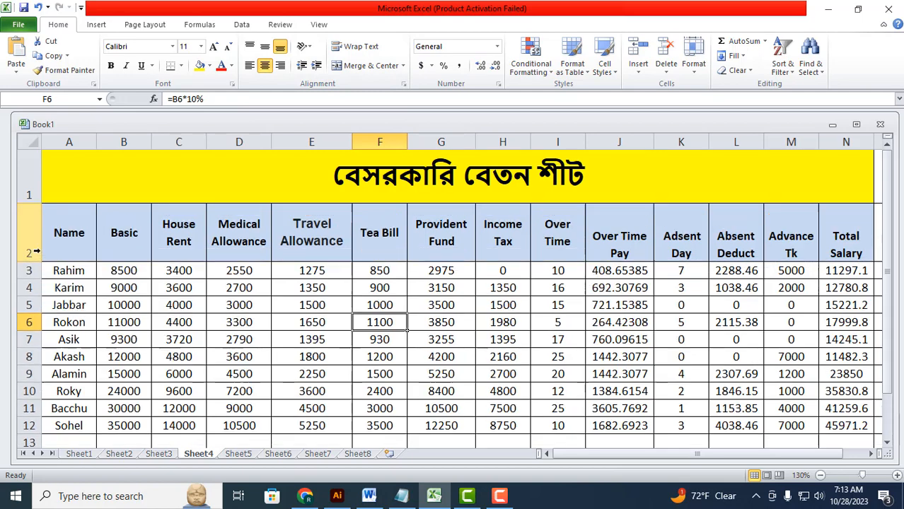
{"action": "left_click_drag", "start_coordinate": [55, 224], "coordinate": [850, 237]}
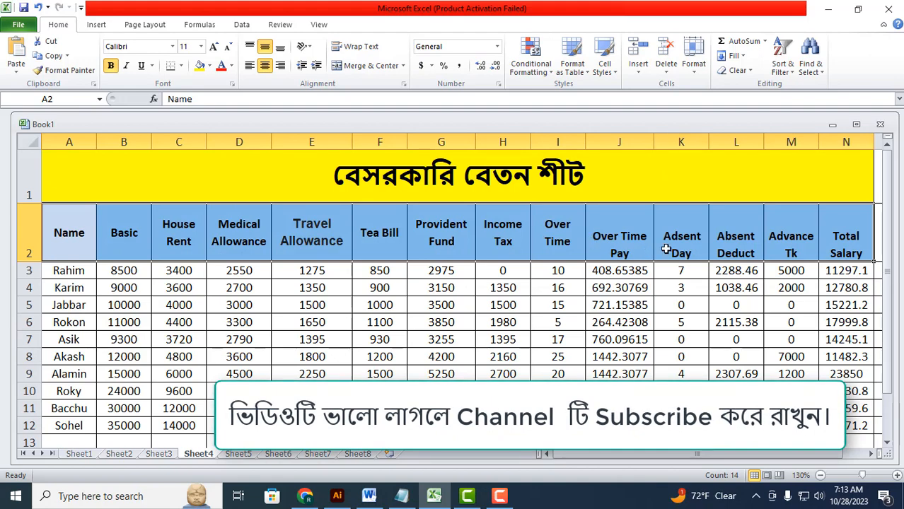
{"action": "left_click", "coordinate": [280, 46]}
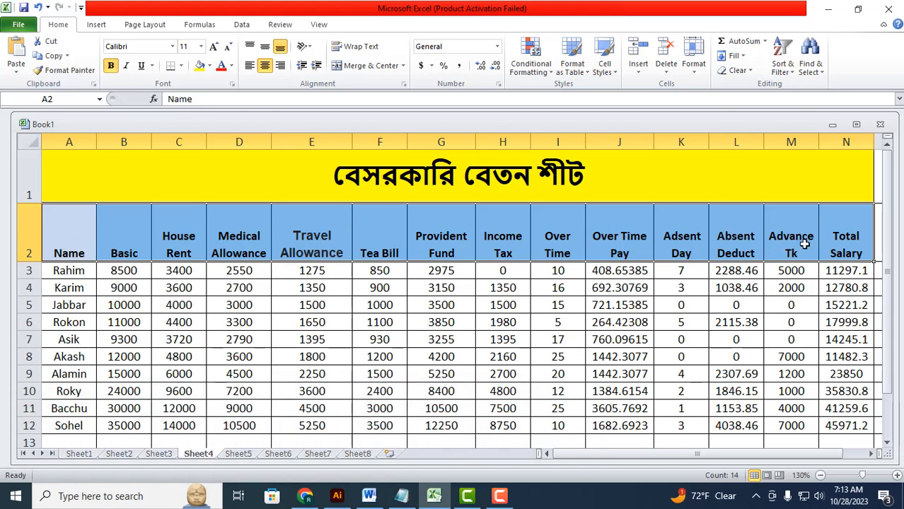
Try middle and top vertical alignment on the headers in A2:N2, and finish with bottom alignment
{"action": "left_click", "coordinate": [265, 49]}
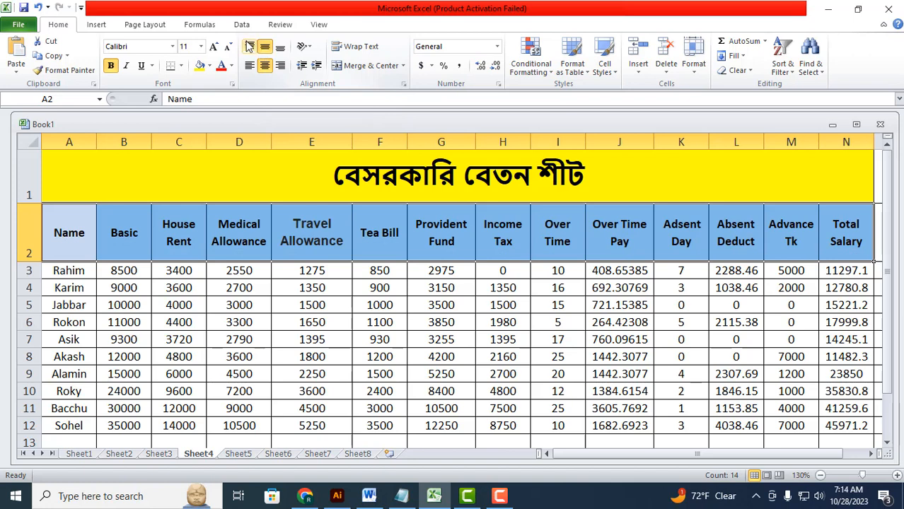
{"action": "left_click", "coordinate": [249, 47]}
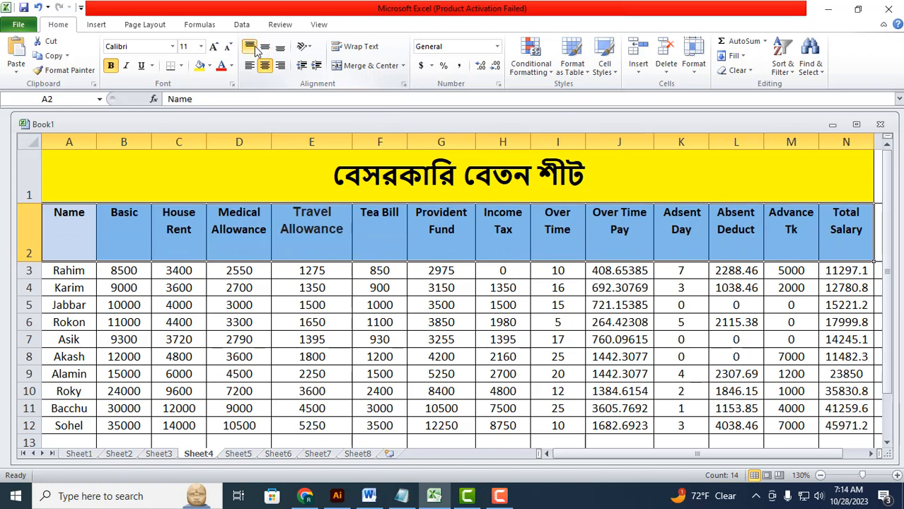
{"action": "left_click", "coordinate": [264, 48]}
{"action": "left_click", "coordinate": [280, 48]}
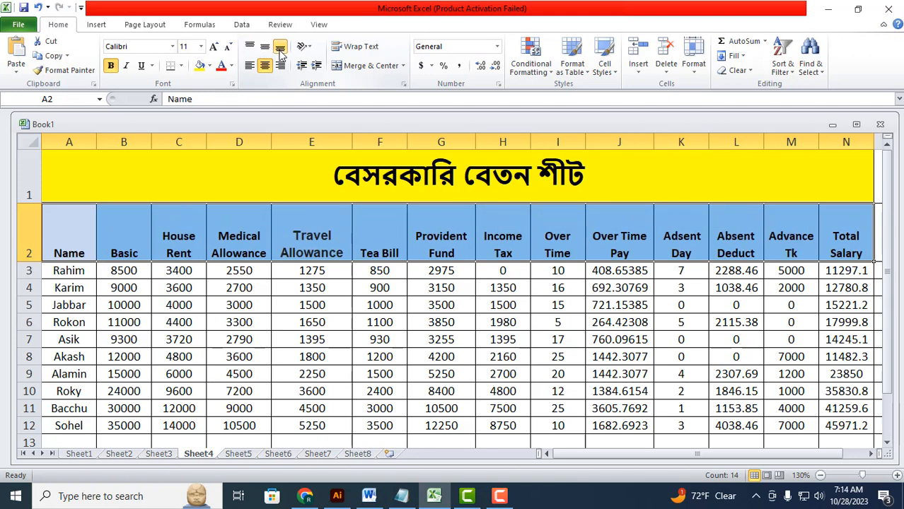
{"action": "left_click", "coordinate": [264, 48]}
{"action": "left_click", "coordinate": [249, 46]}
{"action": "left_click", "coordinate": [266, 47]}
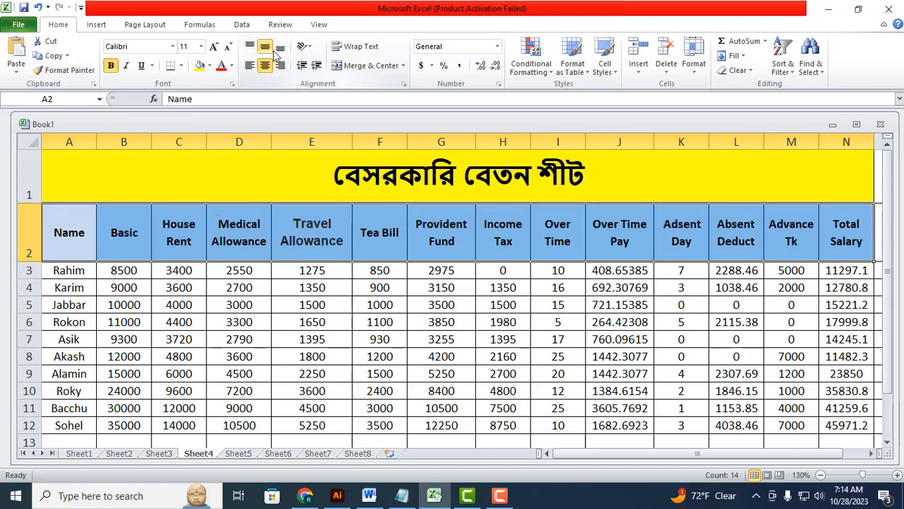
{"action": "left_click", "coordinate": [279, 48]}
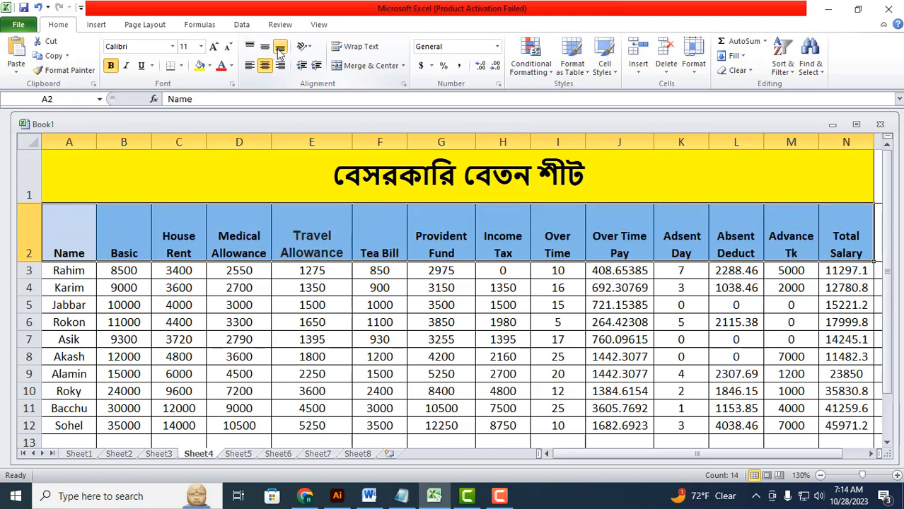
Increase the indent of the header cells A2:N2 by several levels
{"action": "left_click", "coordinate": [316, 68]}
{"action": "left_click", "coordinate": [315, 68]}
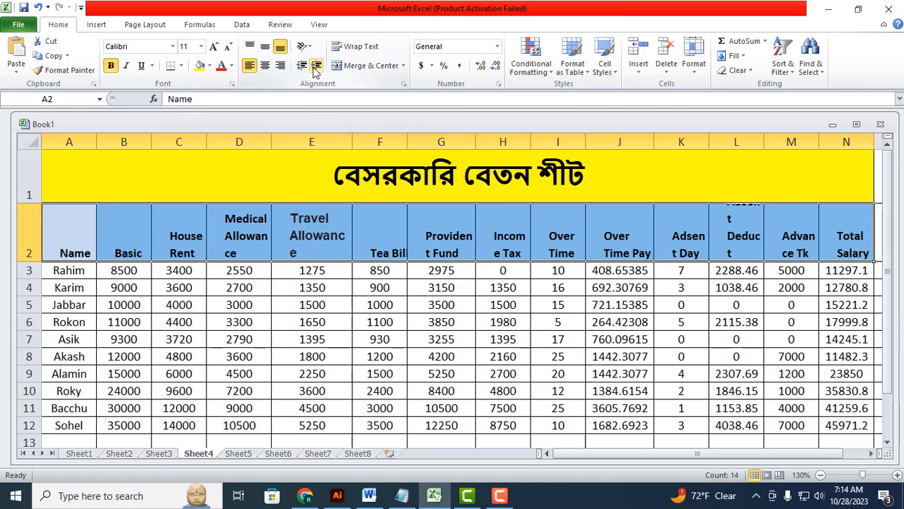
{"action": "left_click", "coordinate": [316, 68]}
{"action": "left_click", "coordinate": [315, 68]}
{"action": "left_click", "coordinate": [315, 68]}
{"action": "left_click", "coordinate": [314, 68]}
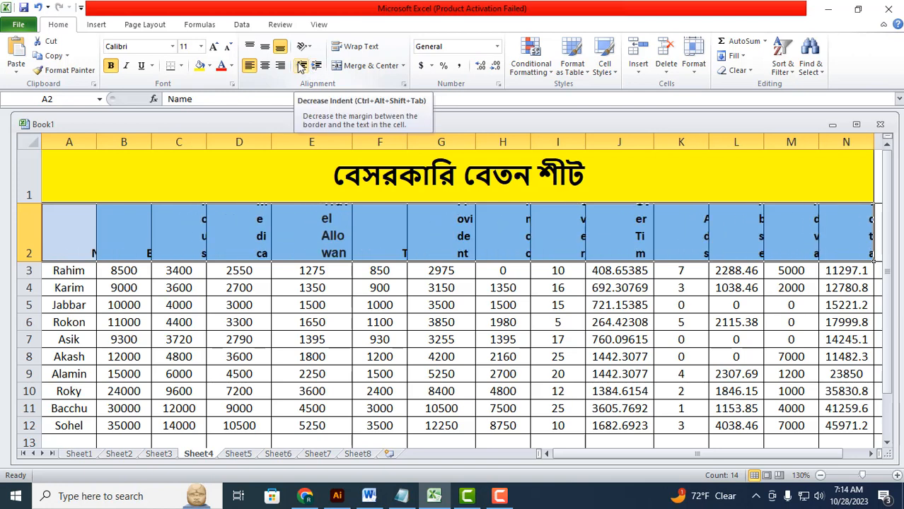
Decrease the indent of the headers in A2:N2 and center them horizontally again
{"action": "left_click", "coordinate": [301, 65]}
{"action": "left_click", "coordinate": [301, 66]}
{"action": "left_click", "coordinate": [301, 66]}
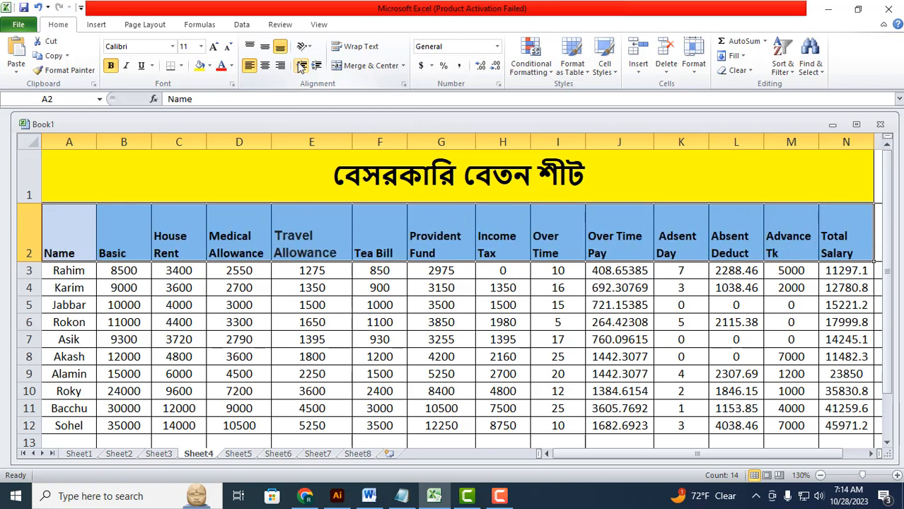
{"action": "left_click", "coordinate": [315, 66]}
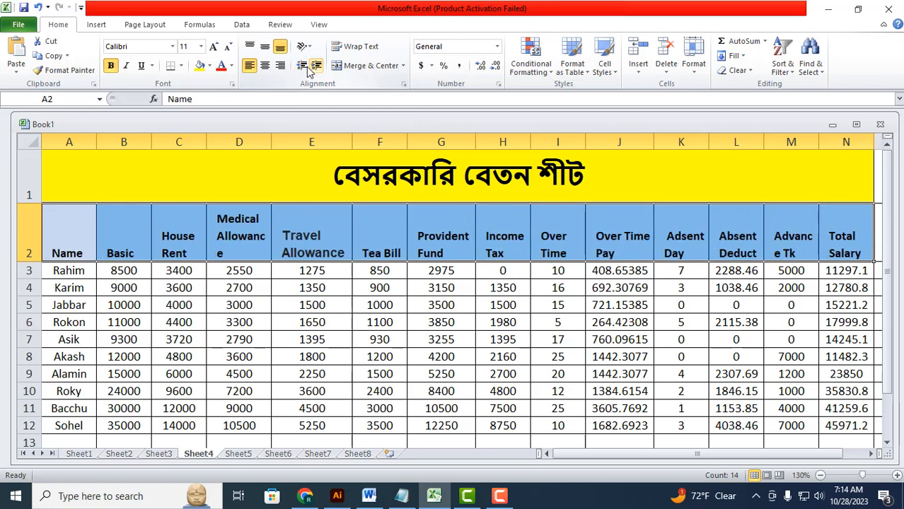
{"action": "left_click", "coordinate": [265, 66]}
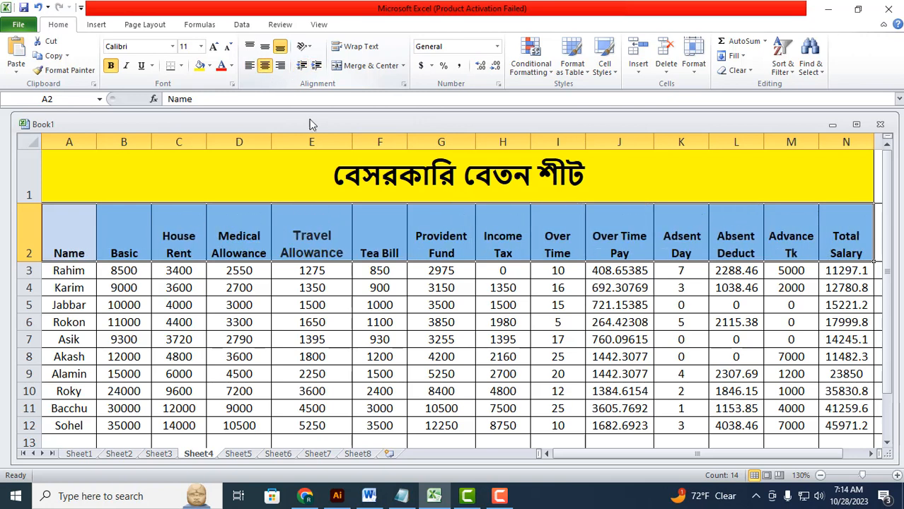
{"action": "left_click", "coordinate": [309, 50]}
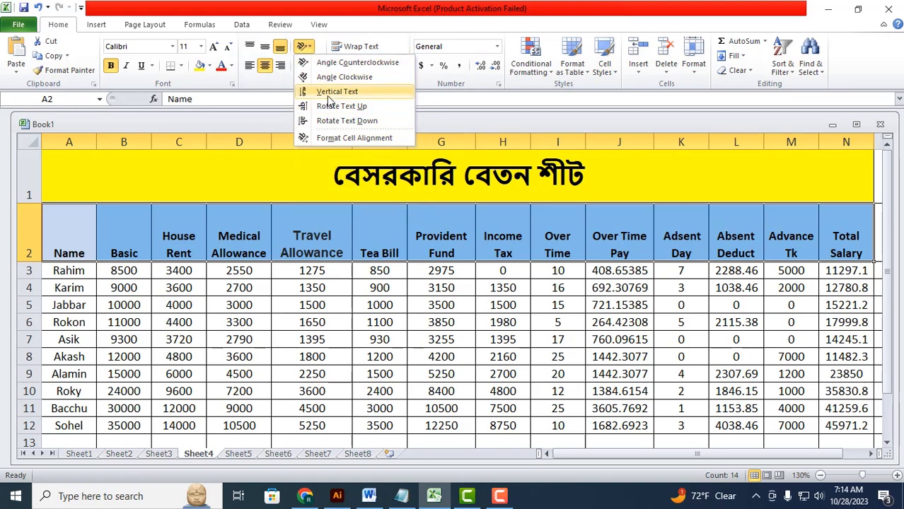
{"action": "left_click", "coordinate": [319, 284]}
{"action": "left_click", "coordinate": [322, 216]}
{"action": "left_click", "coordinate": [350, 288]}
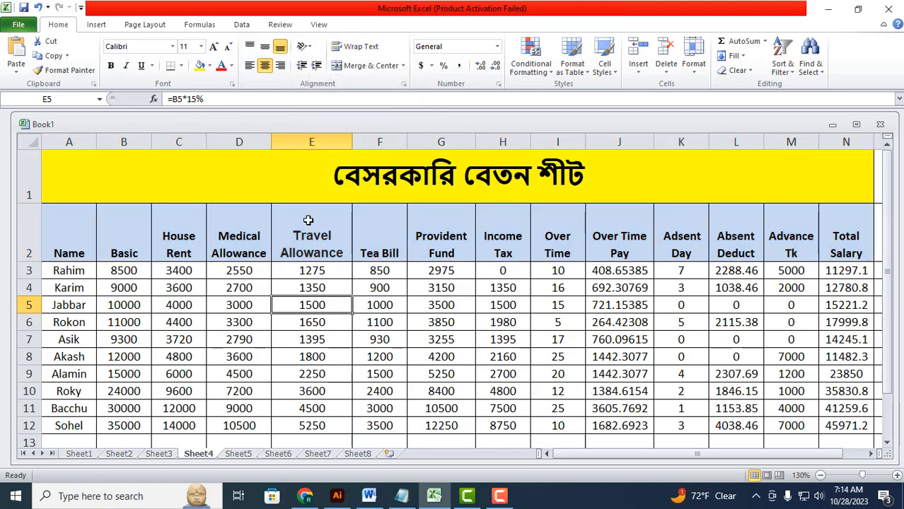
Try the Angle Counterclockwise and Angle Clockwise orientations on the Travel Allowance header in E2
{"action": "left_click", "coordinate": [307, 218]}
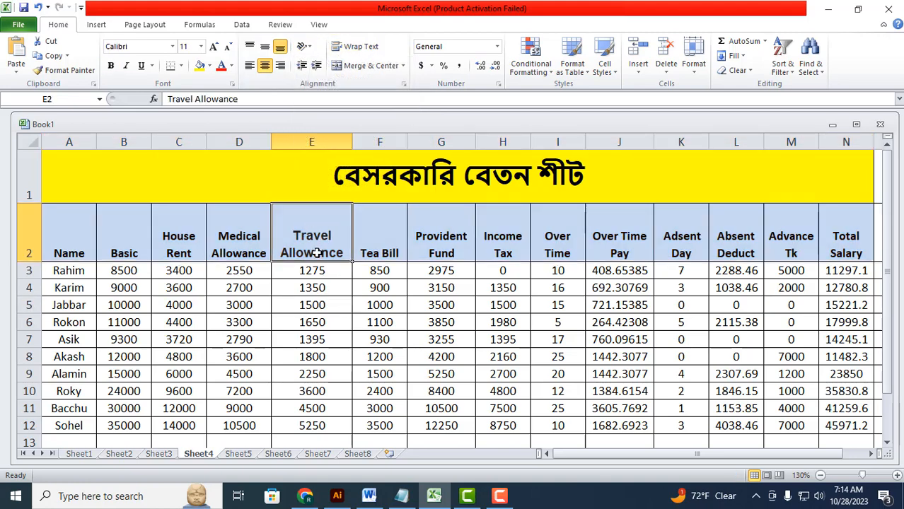
{"action": "left_click", "coordinate": [308, 49]}
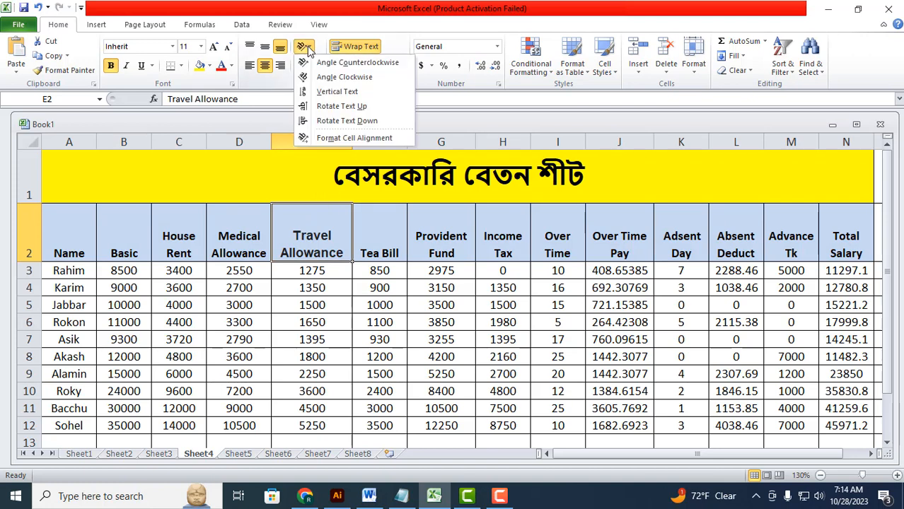
{"action": "left_click", "coordinate": [347, 63]}
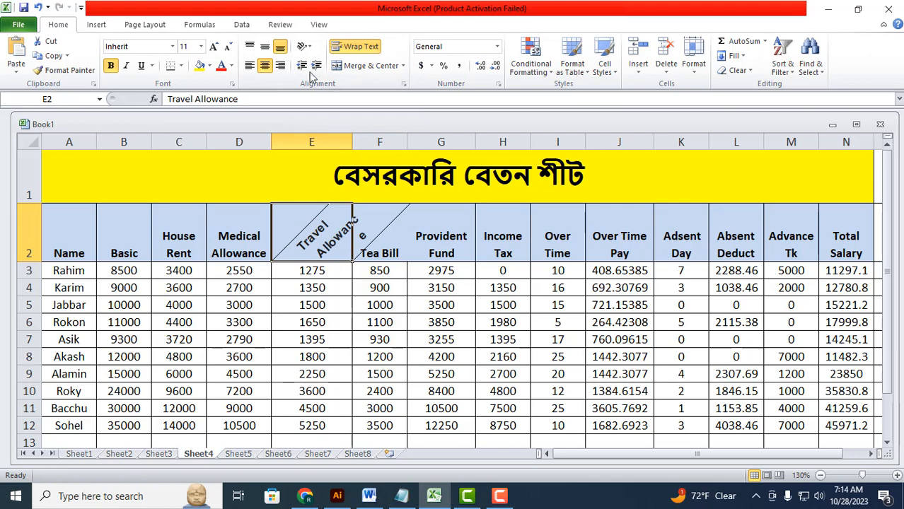
{"action": "left_click", "coordinate": [308, 46]}
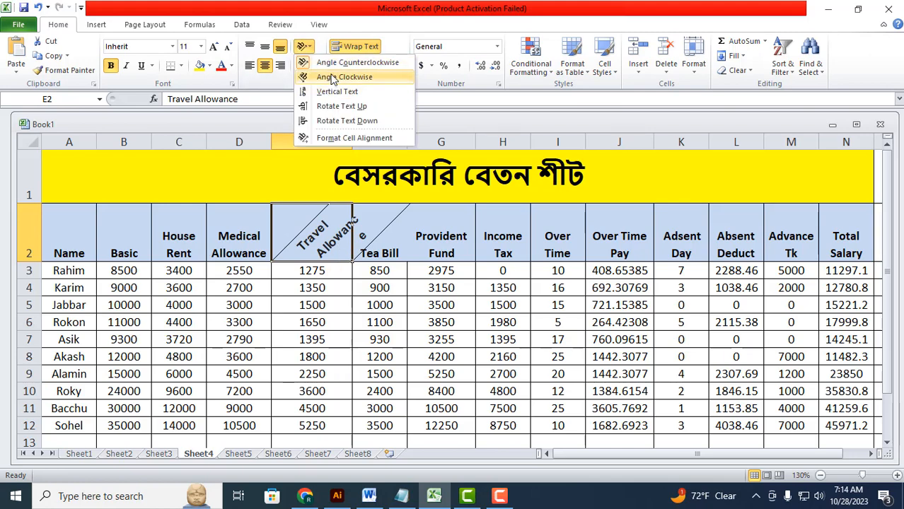
{"action": "left_click", "coordinate": [339, 76]}
Apply Vertical Text to the Travel Allowance header, and replace it with Rotate Text Up
{"action": "left_click", "coordinate": [305, 46]}
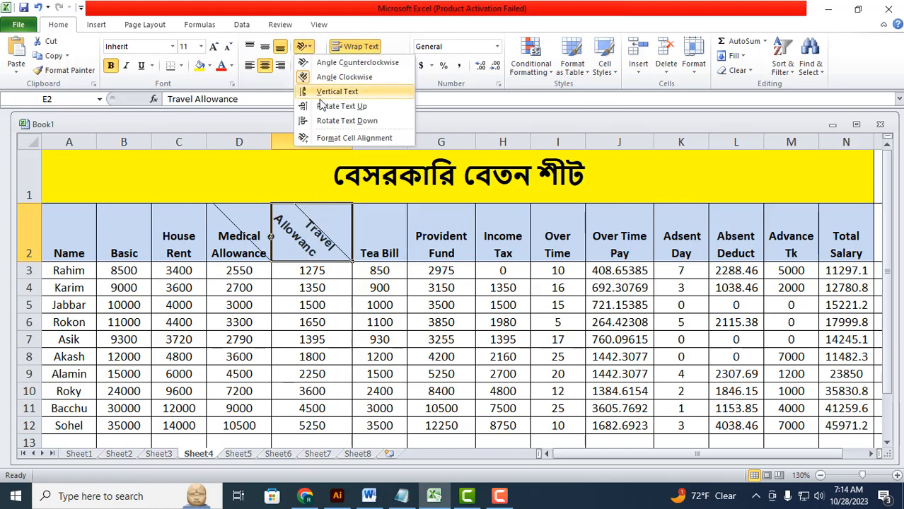
{"action": "left_click", "coordinate": [331, 91]}
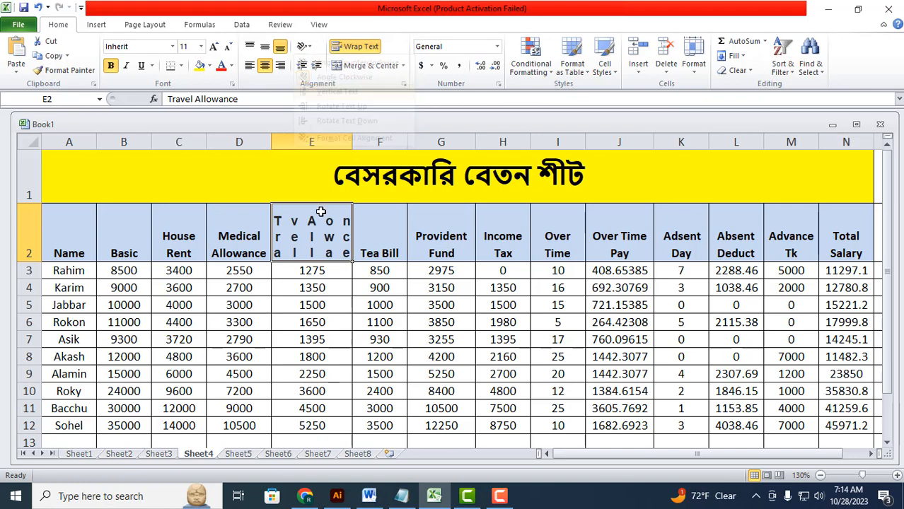
{"action": "left_click", "coordinate": [306, 46]}
{"action": "left_click", "coordinate": [326, 107]}
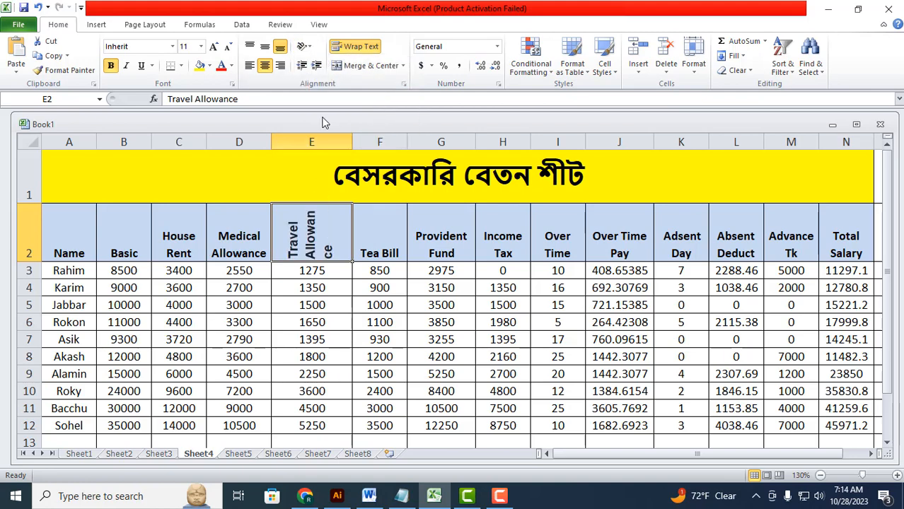
Try Rotate Text Down on the Travel Allowance header, and switch it back to Rotate Text Up
{"action": "left_click", "coordinate": [308, 51]}
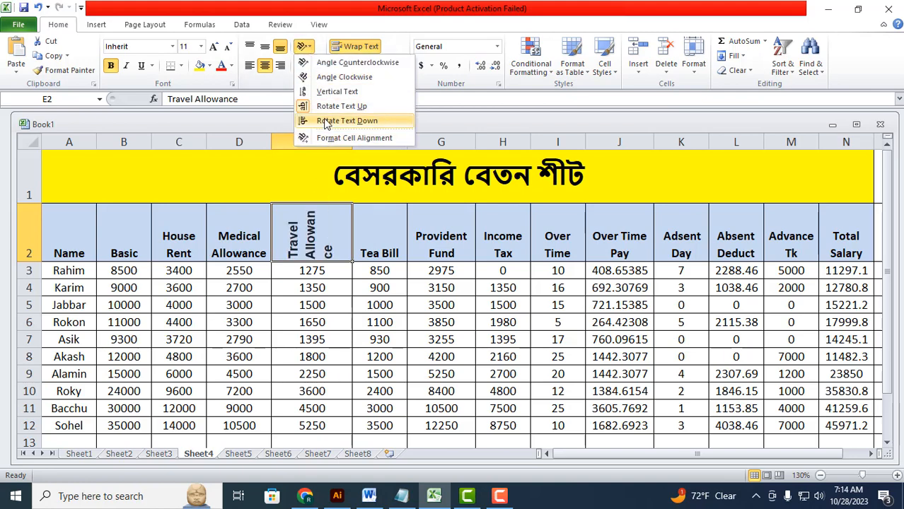
{"action": "left_click", "coordinate": [323, 123]}
{"action": "left_click", "coordinate": [306, 47]}
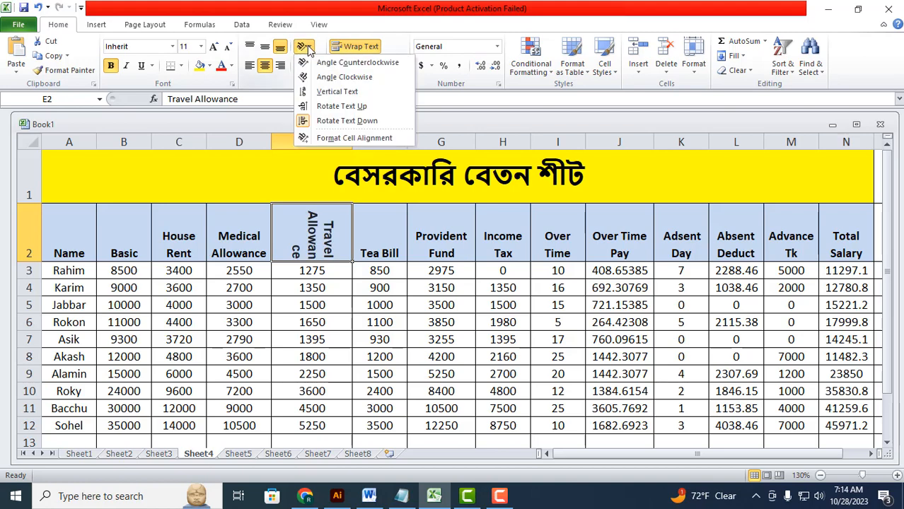
{"action": "left_click", "coordinate": [338, 105]}
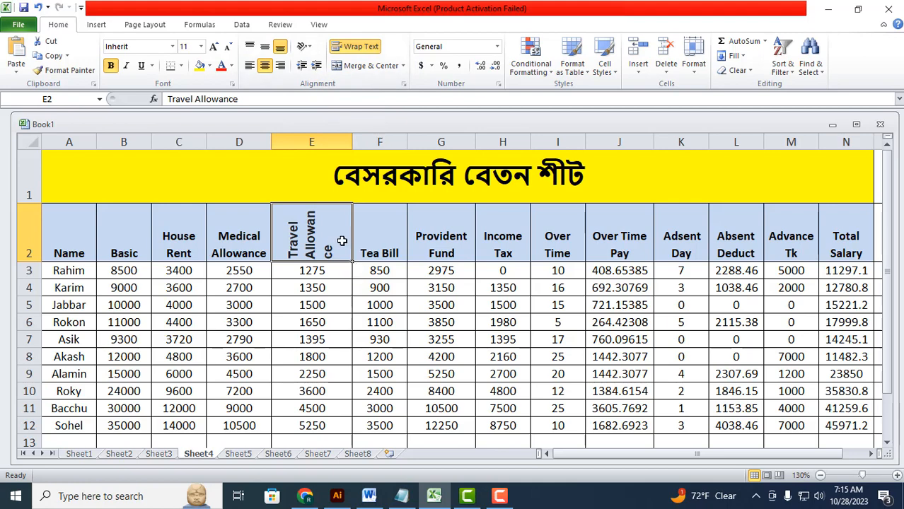
Set the text orientation of the Travel Allowance header in E2 to 0 degrees through the cell alignment settings
{"action": "left_click", "coordinate": [305, 46]}
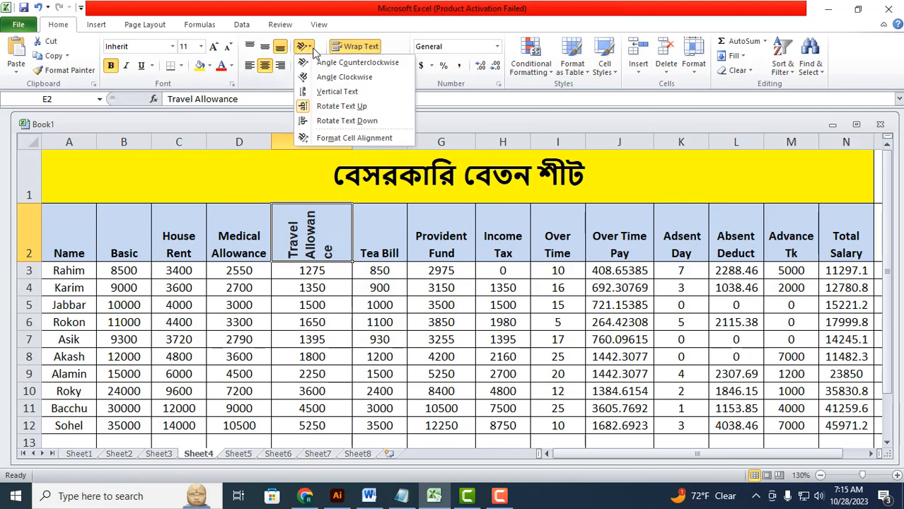
{"action": "left_click", "coordinate": [335, 138]}
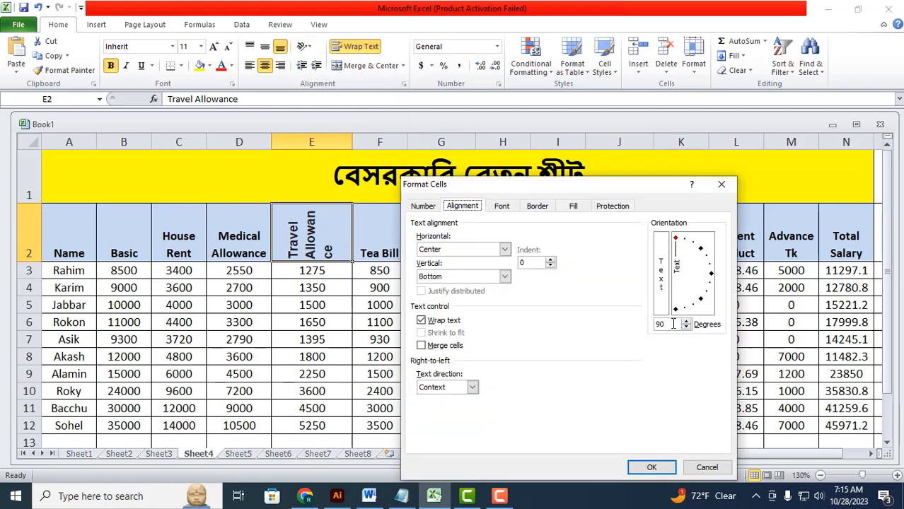
{"action": "left_click_drag", "start_coordinate": [670, 324], "coordinate": [609, 326]}
{"action": "type", "text": "0"}
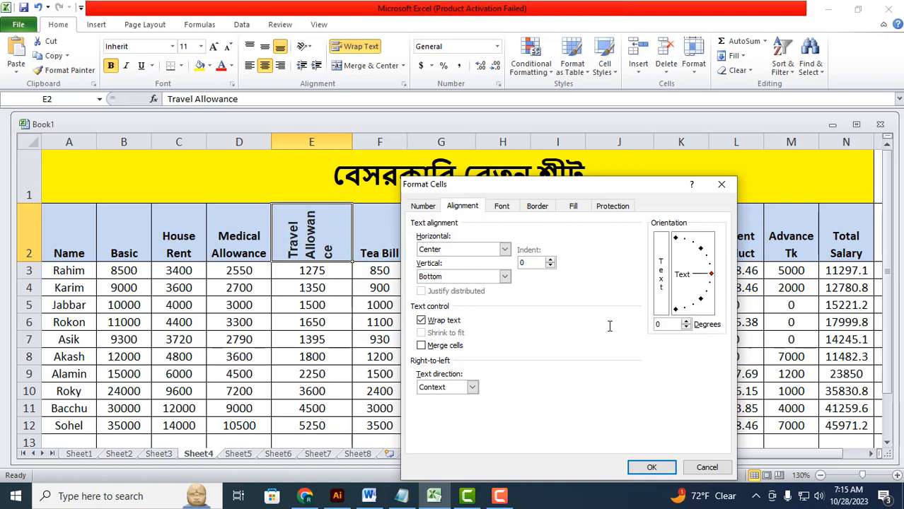
{"action": "left_click", "coordinate": [667, 470]}
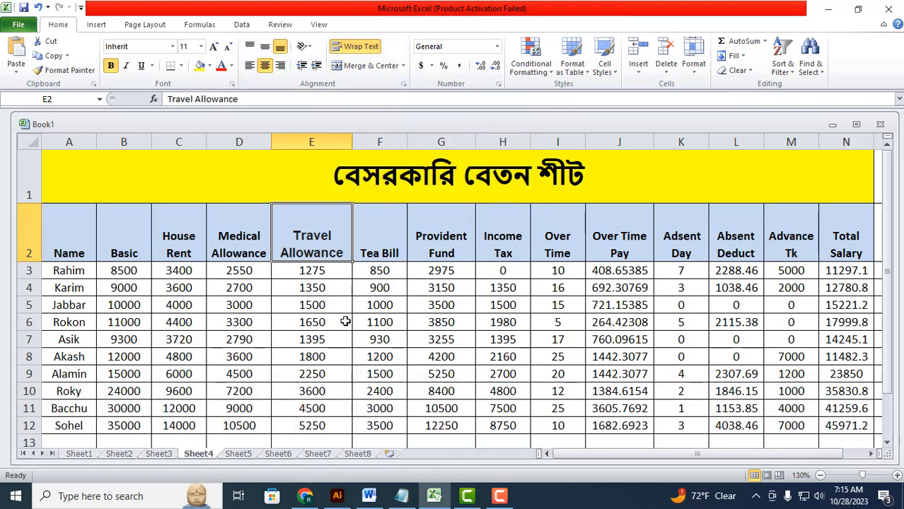
Merge and center the empty cells C15:G16 below the salary table
{"action": "left_click", "coordinate": [331, 376]}
{"action": "scroll", "coordinate": [304, 333], "scroll_direction": "down", "scroll_amount": 2}
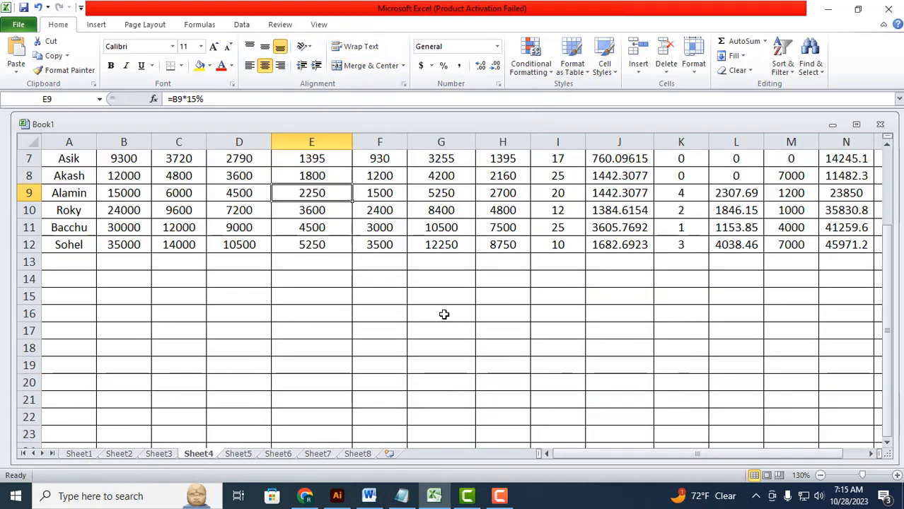
{"action": "left_click_drag", "start_coordinate": [176, 297], "coordinate": [413, 314]}
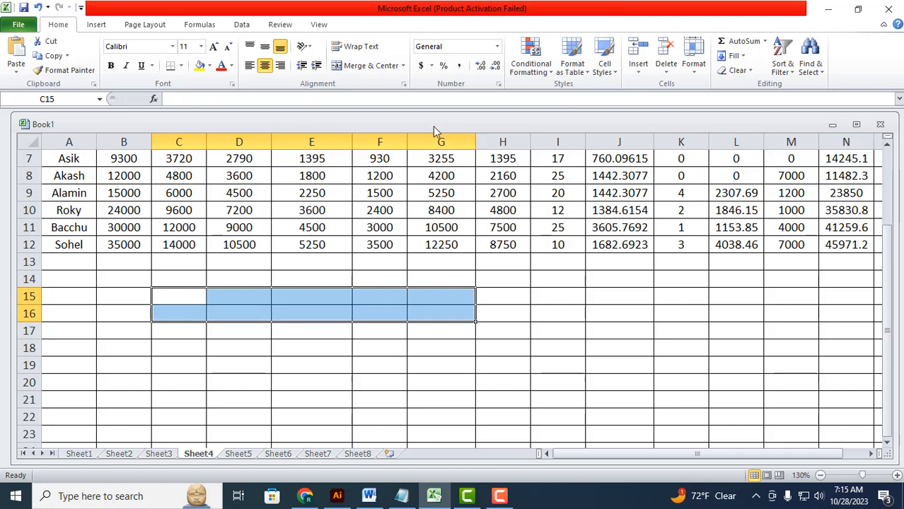
{"action": "left_click", "coordinate": [367, 65]}
{"action": "left_click", "coordinate": [236, 428]}
{"action": "left_click", "coordinate": [218, 298]}
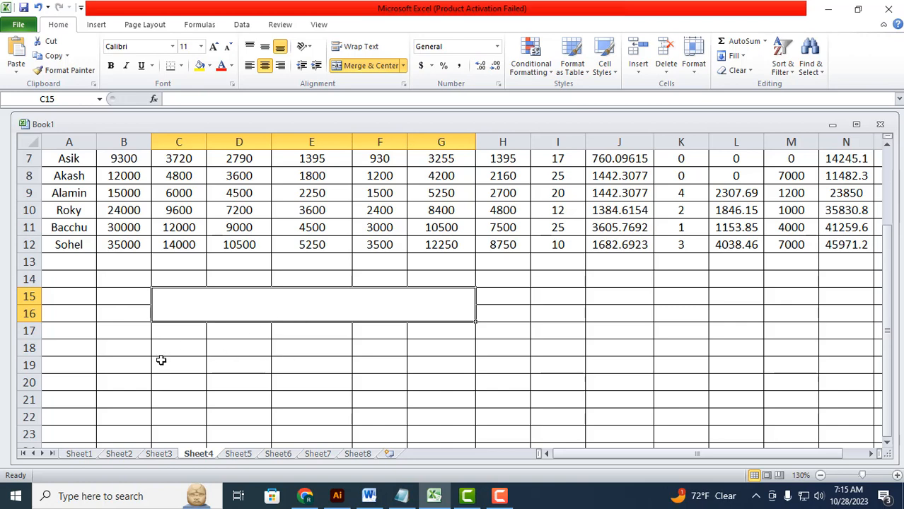
Apply Merge Across to the empty range B18:G21 so each row is merged separately
{"action": "left_click_drag", "start_coordinate": [145, 350], "coordinate": [412, 388]}
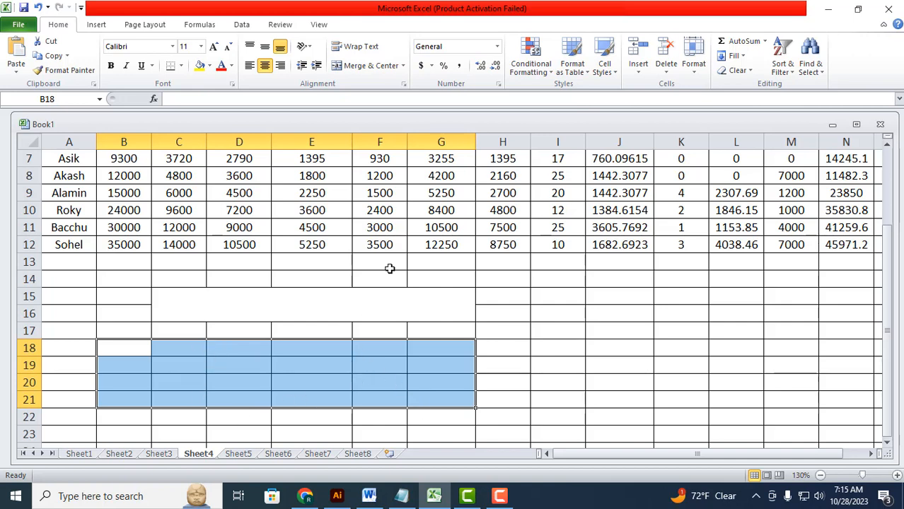
{"action": "left_click", "coordinate": [404, 66]}
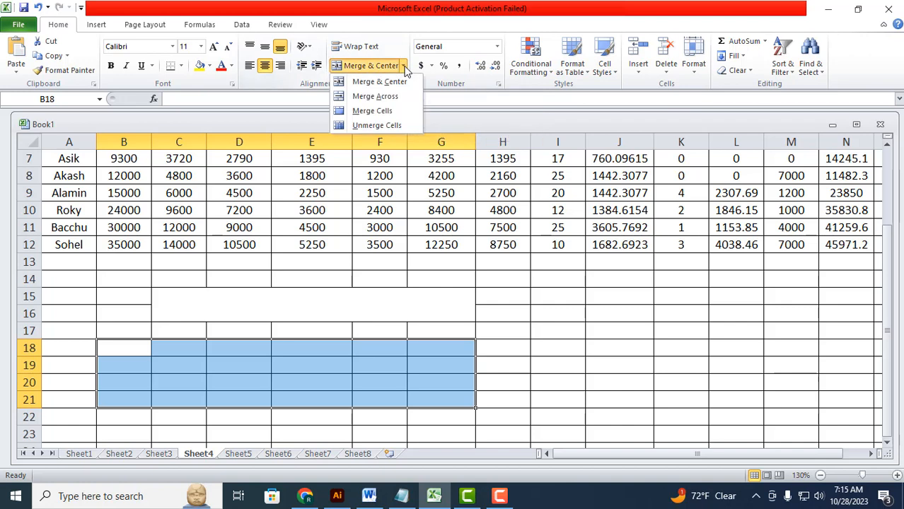
{"action": "left_click", "coordinate": [375, 96]}
{"action": "left_click", "coordinate": [219, 434]}
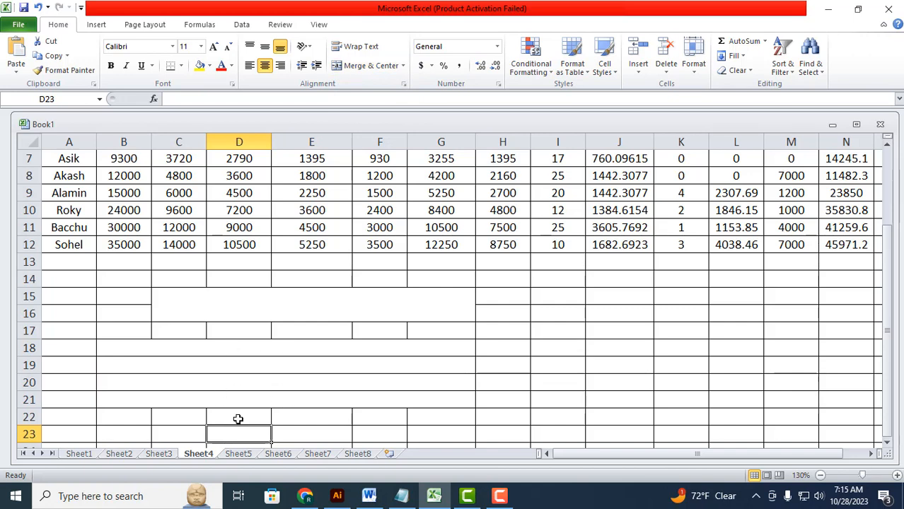
Combine the range B22:G25 into one cell with Merge Cells, and unmerge it again
{"action": "scroll", "coordinate": [338, 395], "scroll_direction": "down", "scroll_amount": 1}
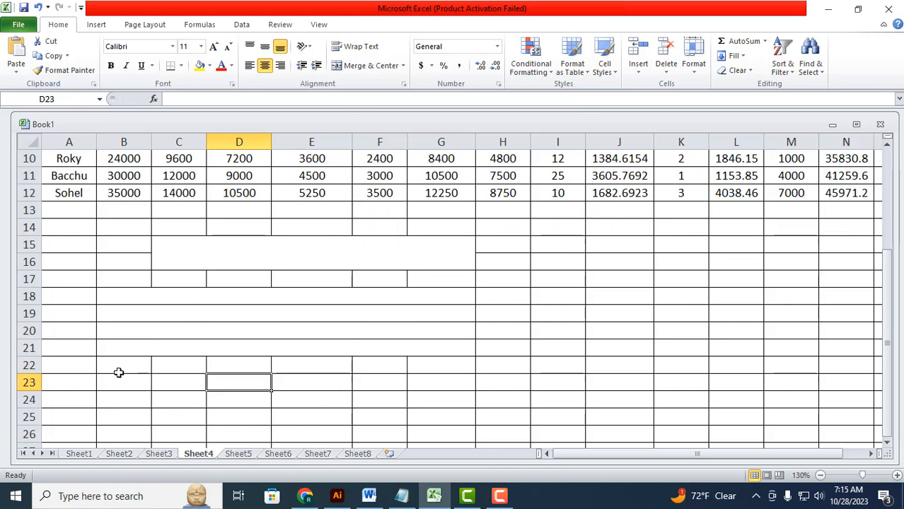
{"action": "left_click_drag", "start_coordinate": [119, 373], "coordinate": [434, 413]}
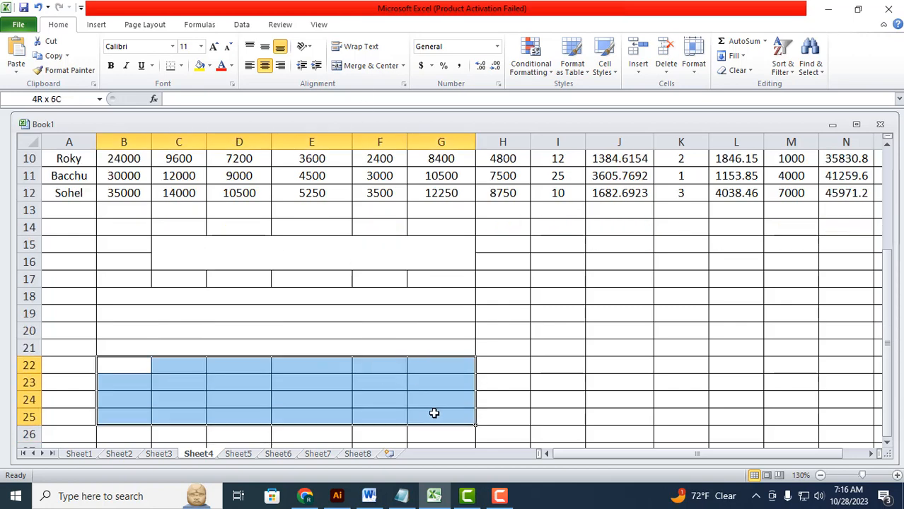
{"action": "left_click", "coordinate": [403, 65]}
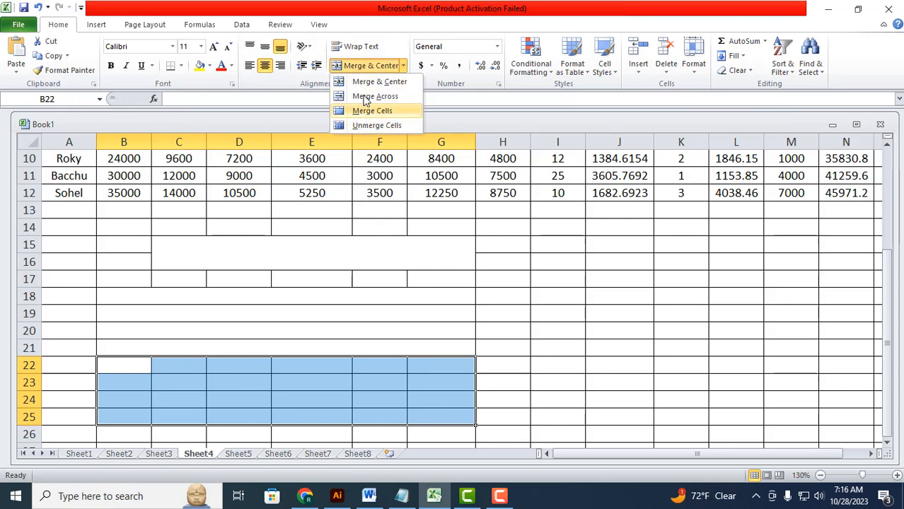
{"action": "left_click", "coordinate": [362, 111]}
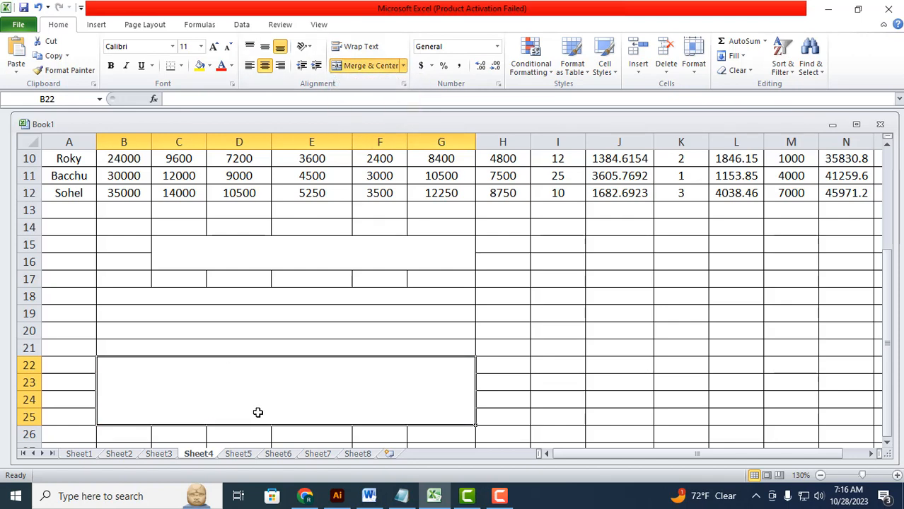
{"action": "left_click", "coordinate": [404, 66]}
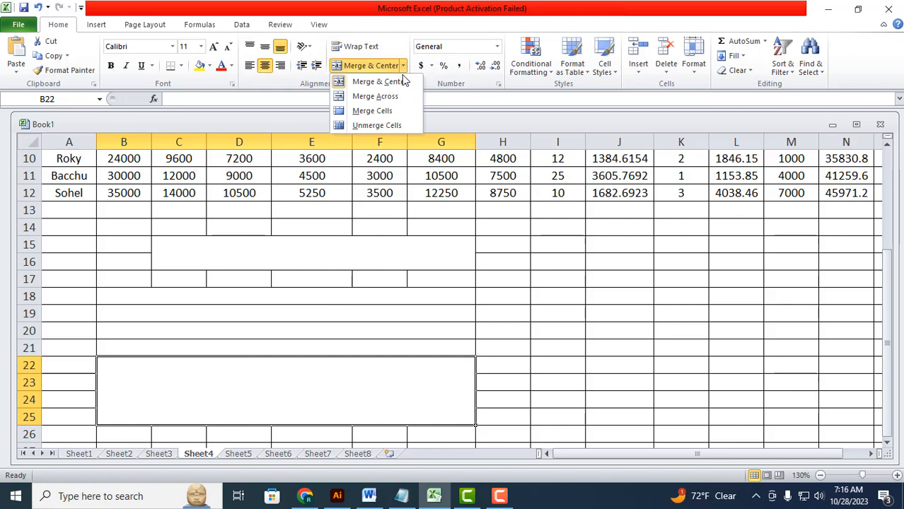
{"action": "left_click", "coordinate": [373, 125]}
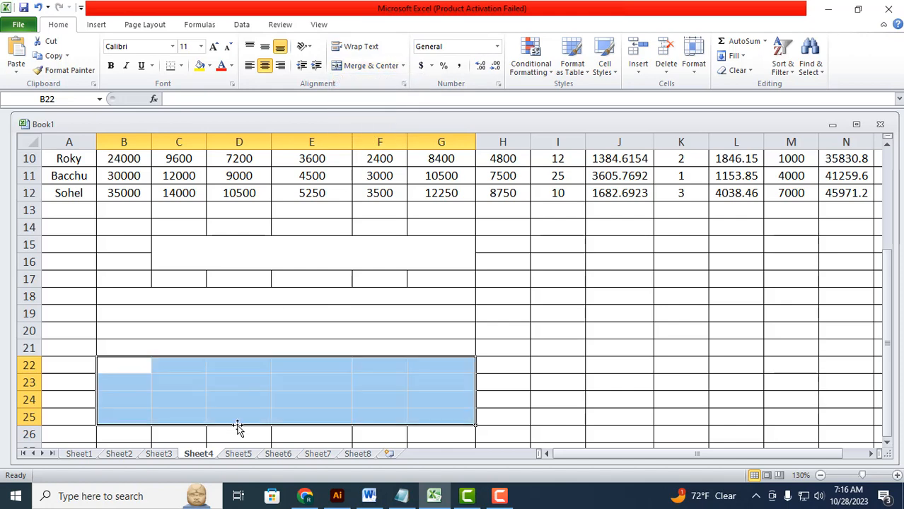
Unmerge all the merged cells in B15:G25 and apply All Borders to the range
{"action": "left_click_drag", "start_coordinate": [236, 419], "coordinate": [238, 409]}
{"action": "left_click", "coordinate": [152, 242]}
{"action": "left_click_drag", "start_coordinate": [152, 243], "coordinate": [271, 409]}
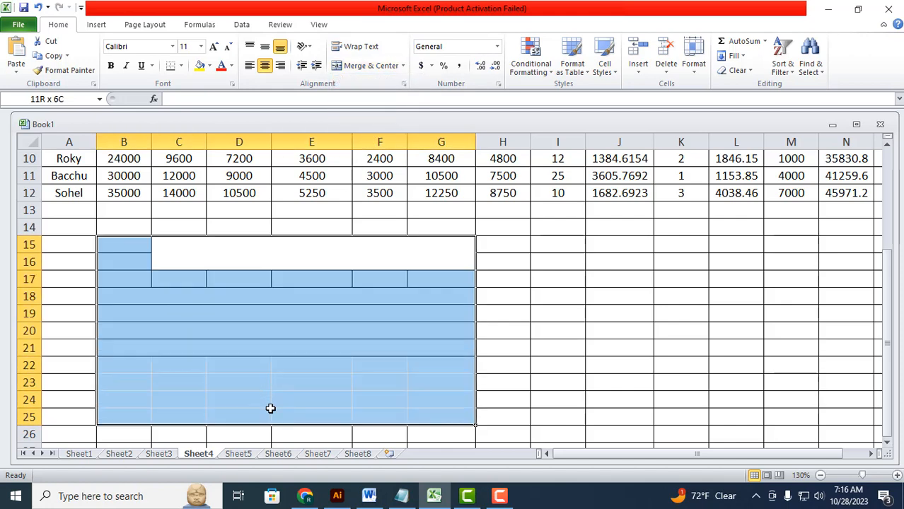
{"action": "left_click", "coordinate": [374, 67]}
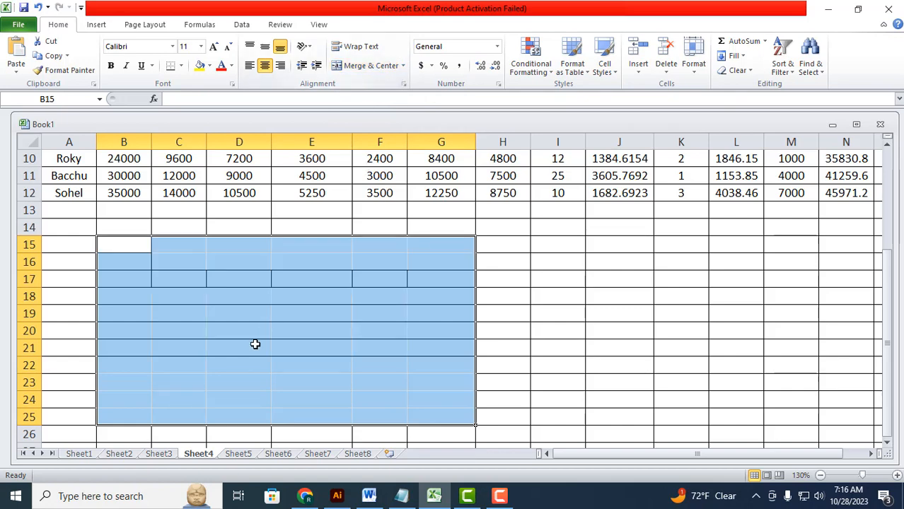
{"action": "left_click", "coordinate": [180, 65]}
{"action": "left_click", "coordinate": [203, 172]}
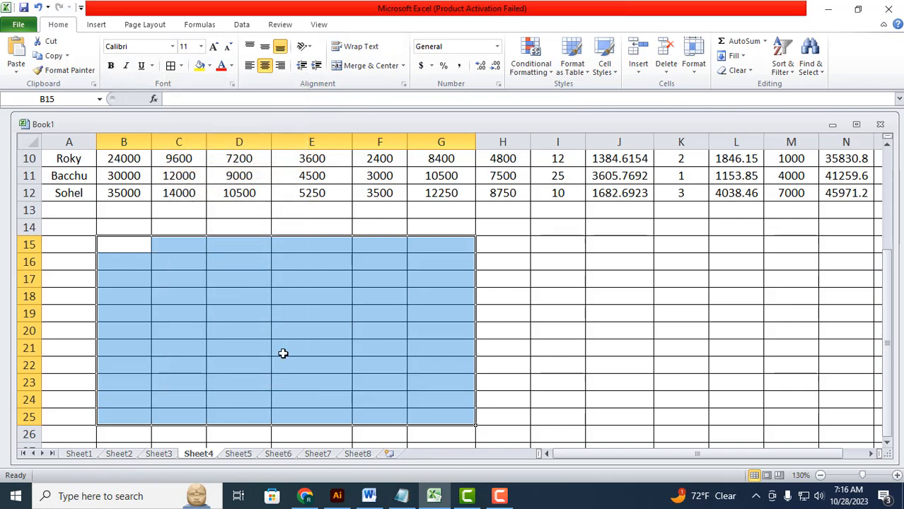
{"action": "left_click_drag", "start_coordinate": [283, 353], "coordinate": [311, 331]}
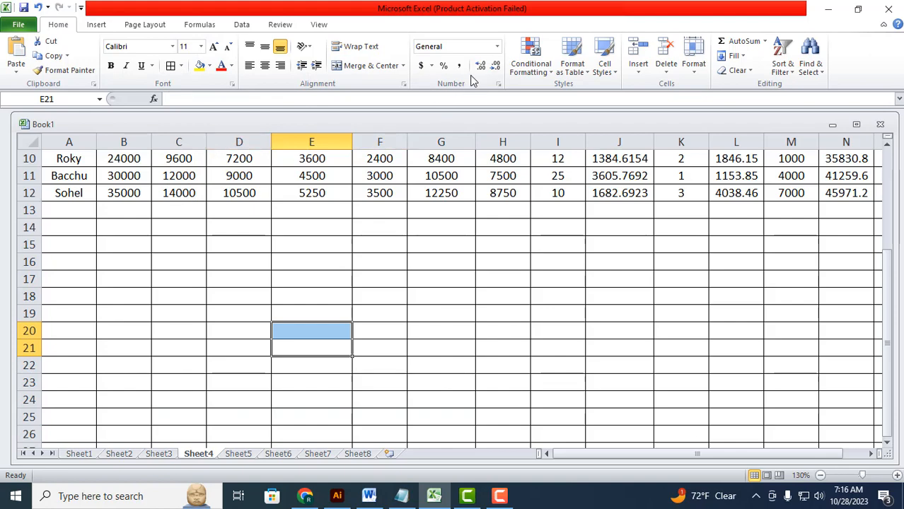
{"action": "left_click", "coordinate": [377, 326]}
Decrease the decimals of the Over Time Pay values in J3:J12 to whole numbers
{"action": "scroll", "coordinate": [377, 325], "scroll_direction": "up", "scroll_amount": 3}
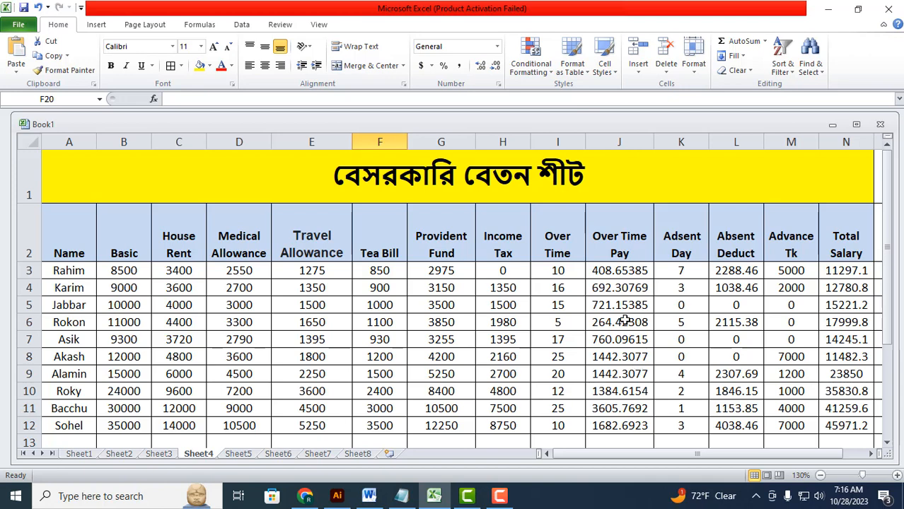
{"action": "left_click_drag", "start_coordinate": [589, 269], "coordinate": [606, 422]}
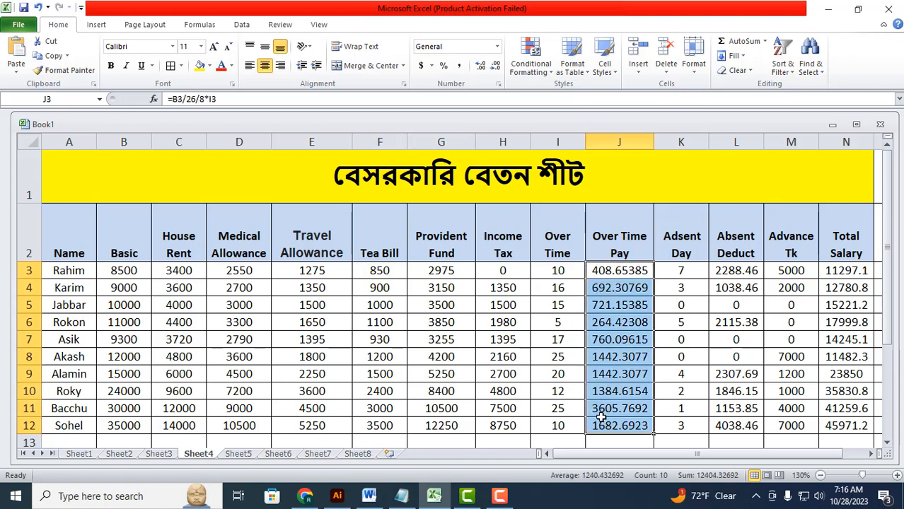
{"action": "left_click", "coordinate": [498, 66]}
{"action": "left_click", "coordinate": [497, 65]}
{"action": "left_click", "coordinate": [497, 65]}
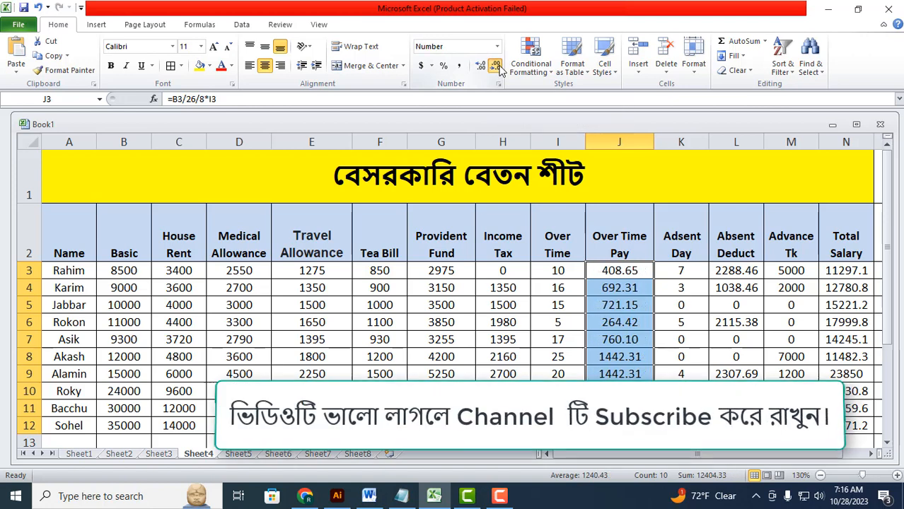
{"action": "left_click", "coordinate": [498, 66]}
{"action": "left_click", "coordinate": [498, 65]}
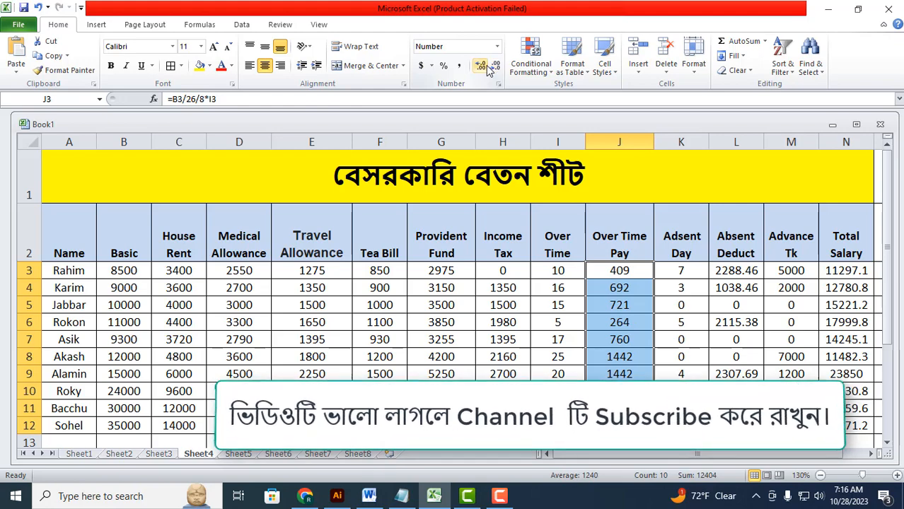
Increase the decimals of the Over Time Pay values in J3:J12 to six places
{"action": "left_click", "coordinate": [481, 66]}
{"action": "left_click", "coordinate": [480, 66]}
{"action": "left_click", "coordinate": [481, 66]}
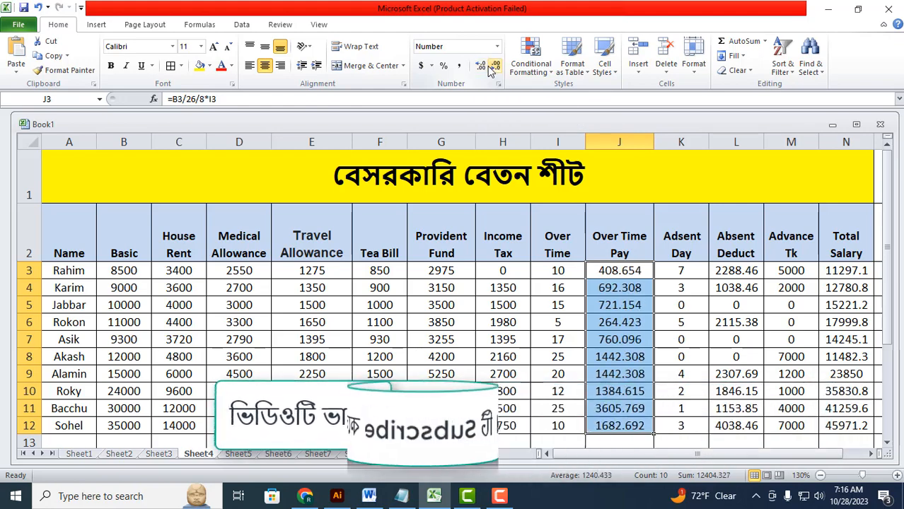
{"action": "left_click", "coordinate": [481, 65]}
{"action": "left_click", "coordinate": [480, 66]}
{"action": "left_click", "coordinate": [480, 66]}
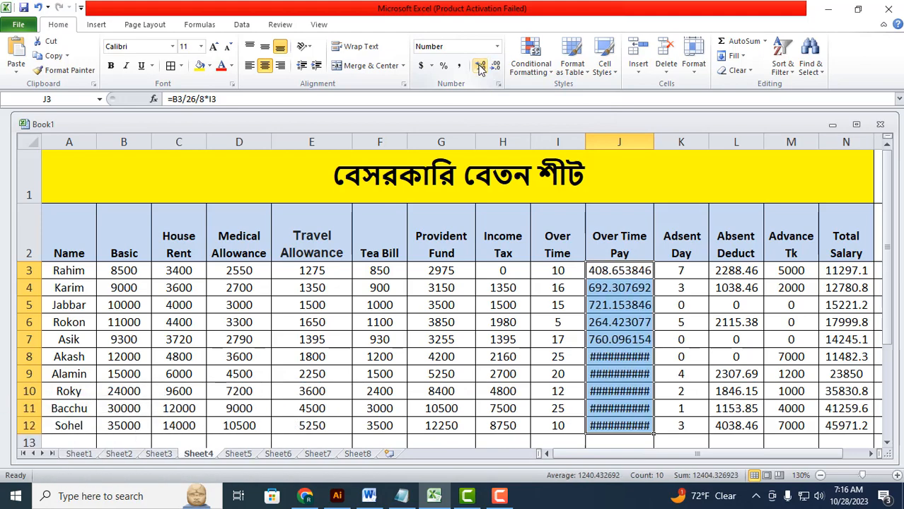
Reduce the Over Time Pay values in J3:J12 from six decimal places back to none
{"action": "left_click", "coordinate": [496, 66]}
{"action": "left_click", "coordinate": [495, 65]}
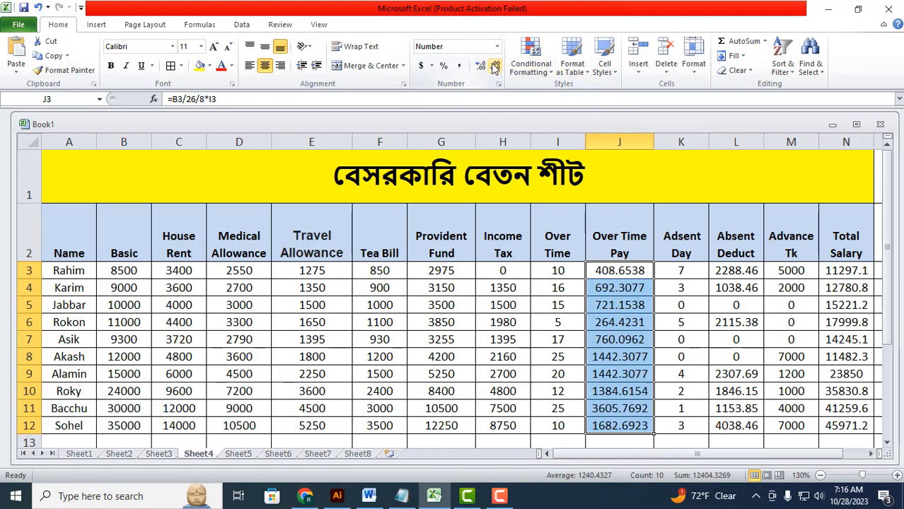
{"action": "left_click", "coordinate": [495, 66]}
{"action": "left_click", "coordinate": [495, 66]}
{"action": "left_click", "coordinate": [495, 66]}
{"action": "left_click", "coordinate": [495, 65]}
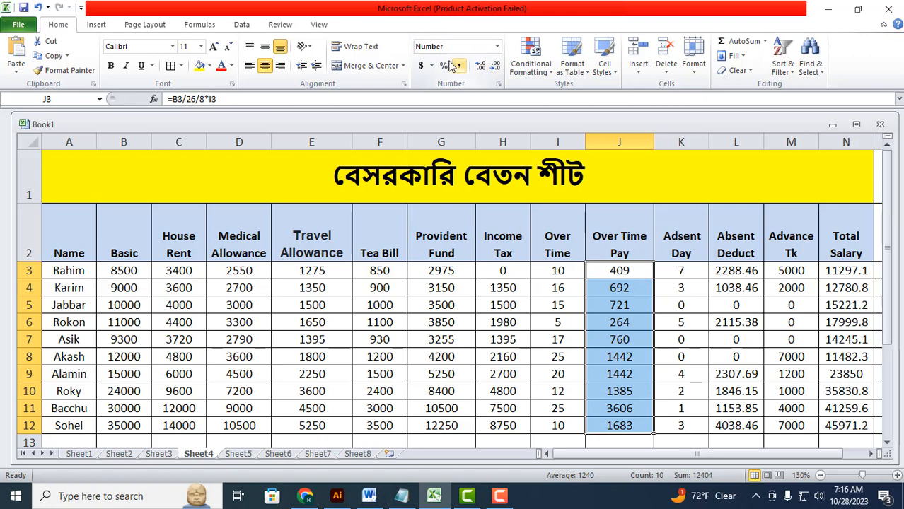
{"action": "left_click", "coordinate": [497, 47]}
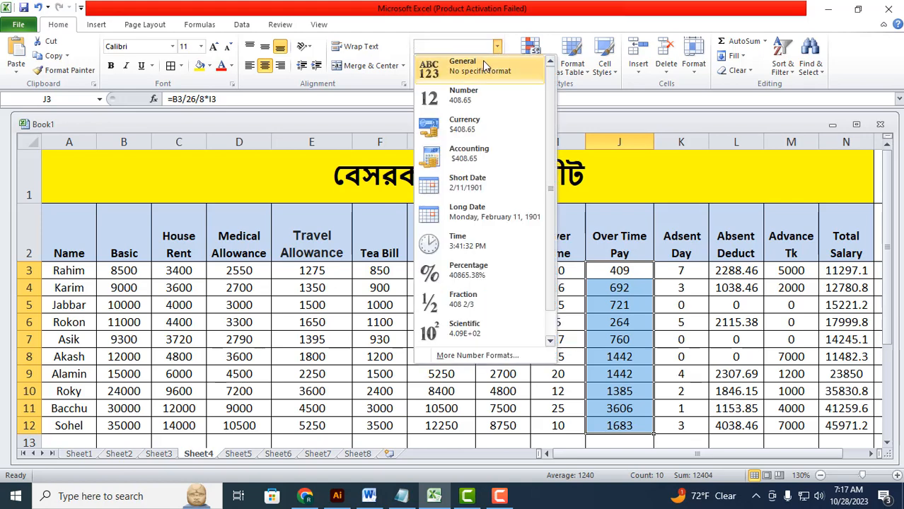
{"action": "left_click", "coordinate": [585, 387]}
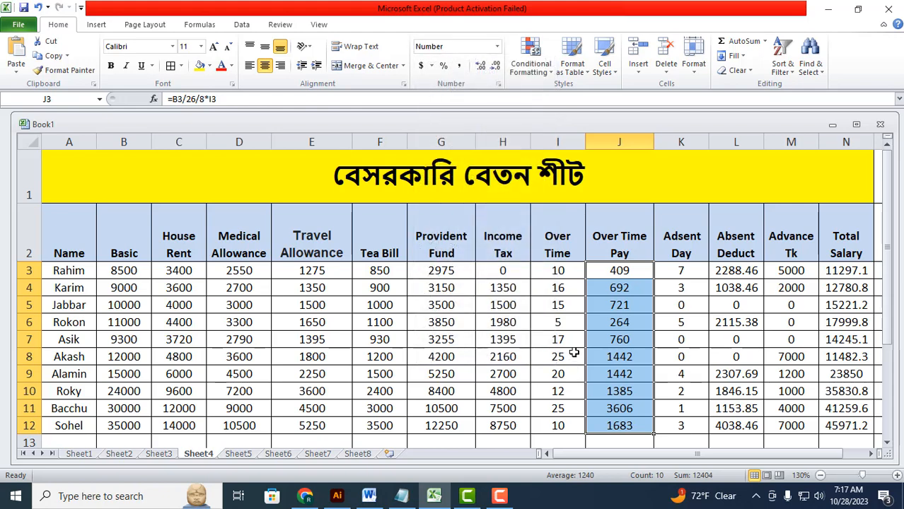
{"action": "scroll", "coordinate": [633, 339], "scroll_direction": "down", "scroll_amount": 2}
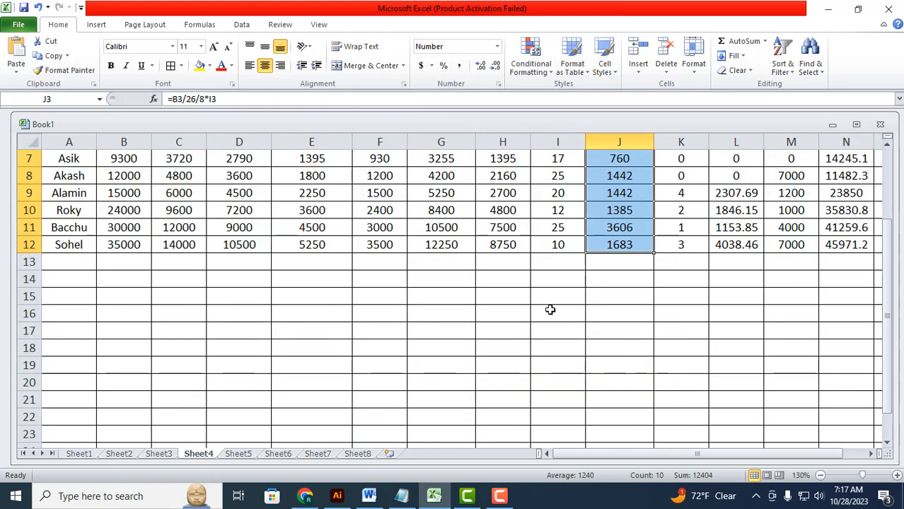
{"action": "scroll", "coordinate": [452, 286], "scroll_direction": "up", "scroll_amount": 2}
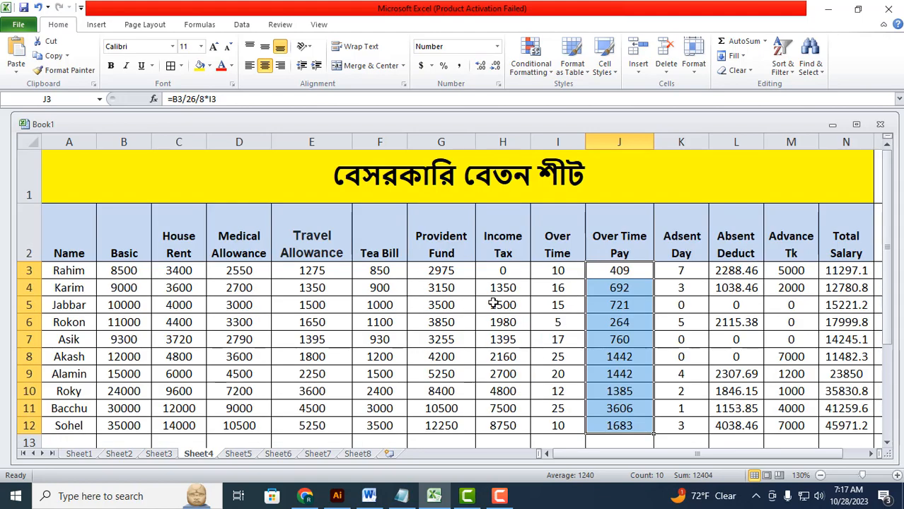
Format the empty cell G14 below the salary table as Currency and enter 25 in it
{"action": "scroll", "coordinate": [441, 393], "scroll_direction": "down", "scroll_amount": 1}
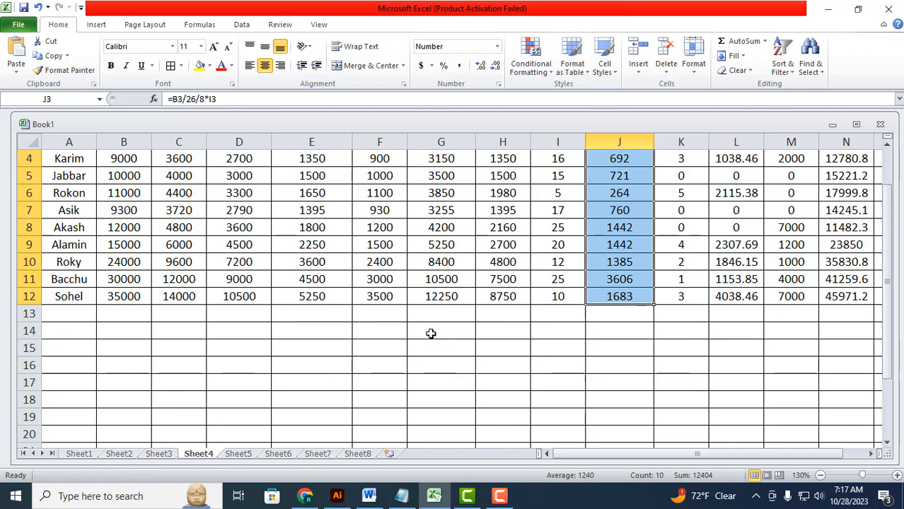
{"action": "left_click", "coordinate": [431, 334]}
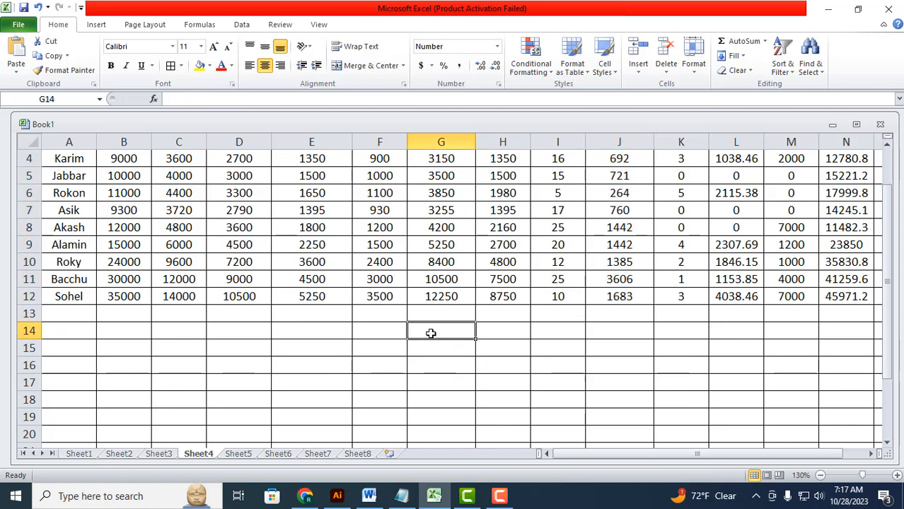
{"action": "left_click", "coordinate": [498, 47]}
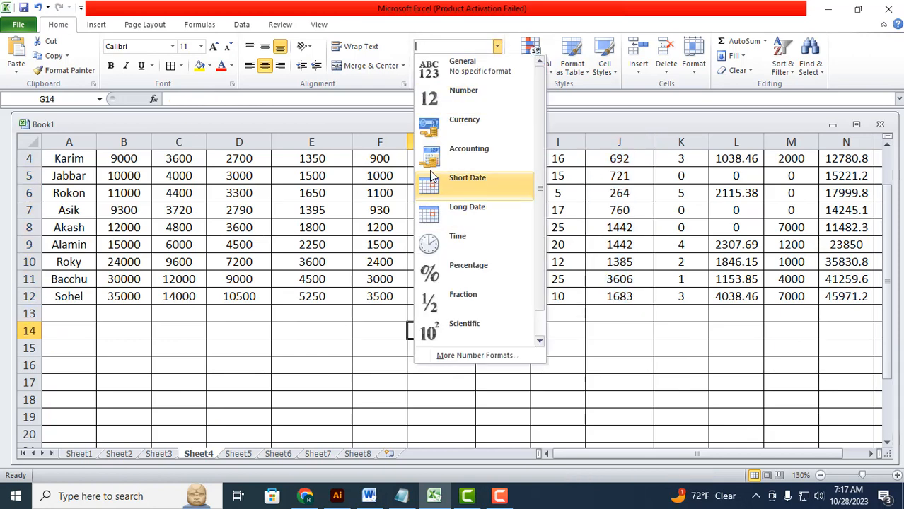
{"action": "left_click", "coordinate": [460, 126]}
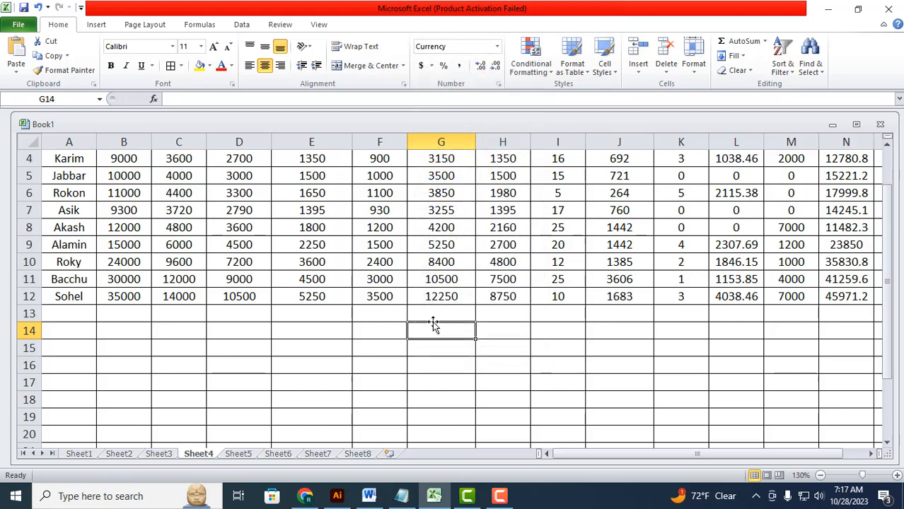
{"action": "type", "text": "25"}
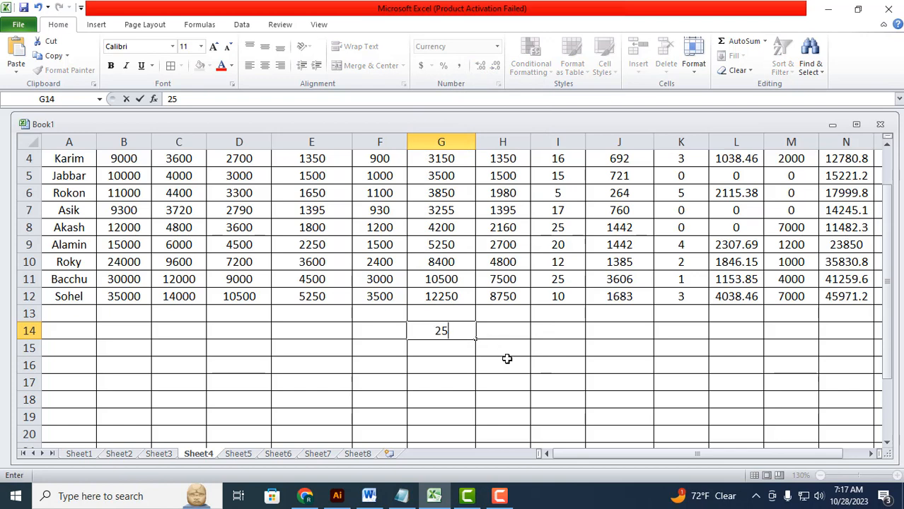
{"action": "left_click", "coordinate": [472, 365]}
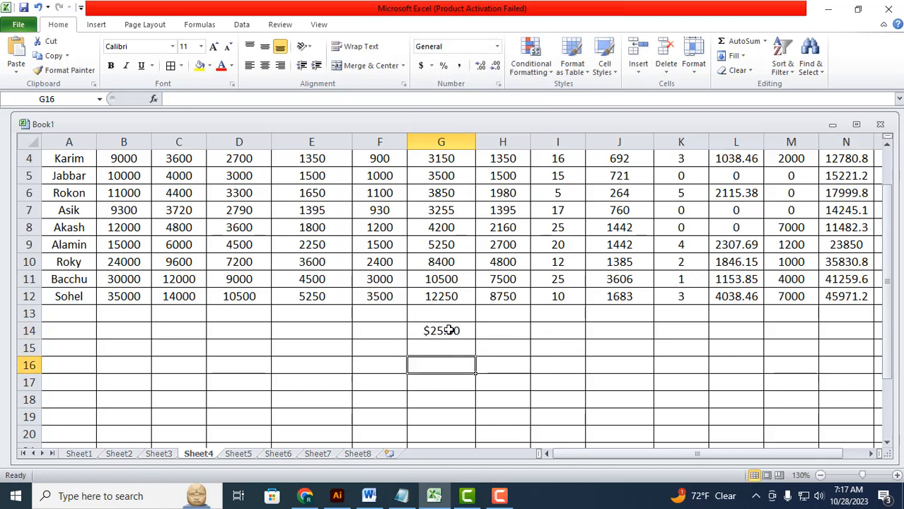
Switch the number format of cell G14 back to General
{"action": "left_click", "coordinate": [460, 327]}
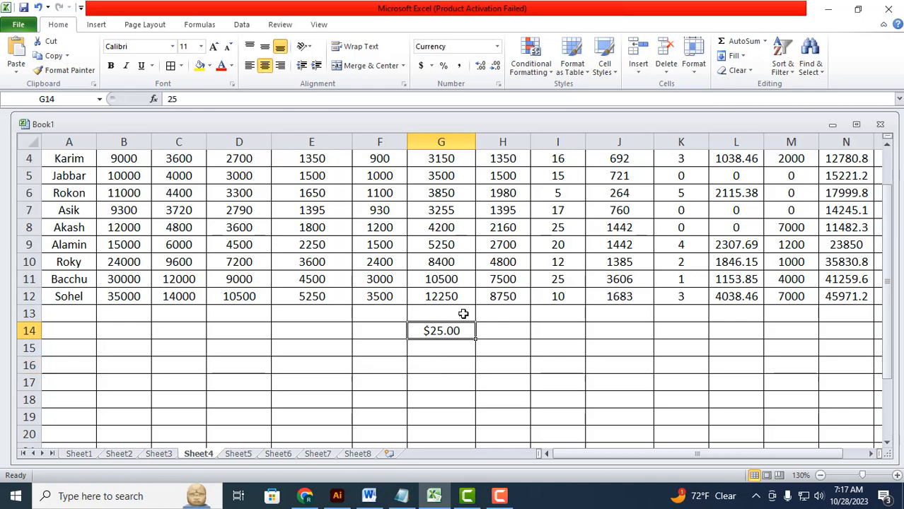
{"action": "left_click", "coordinate": [497, 46]}
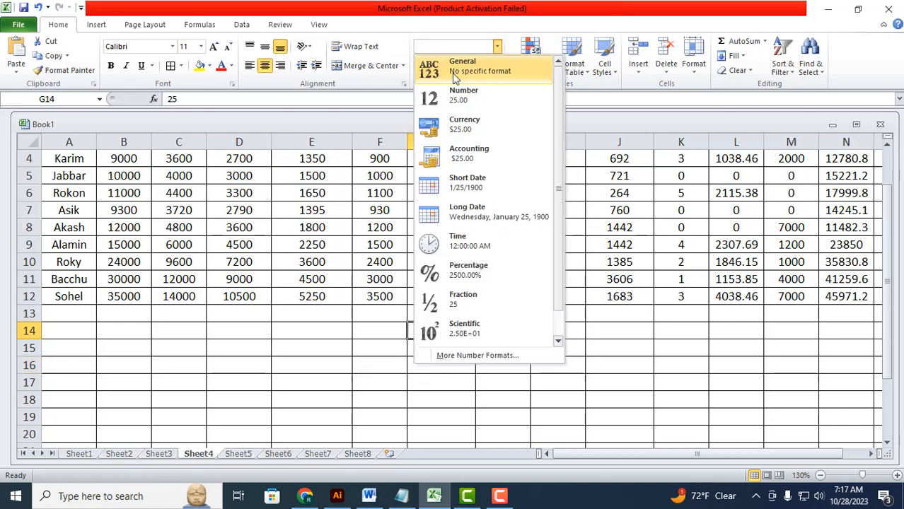
{"action": "left_click", "coordinate": [458, 75]}
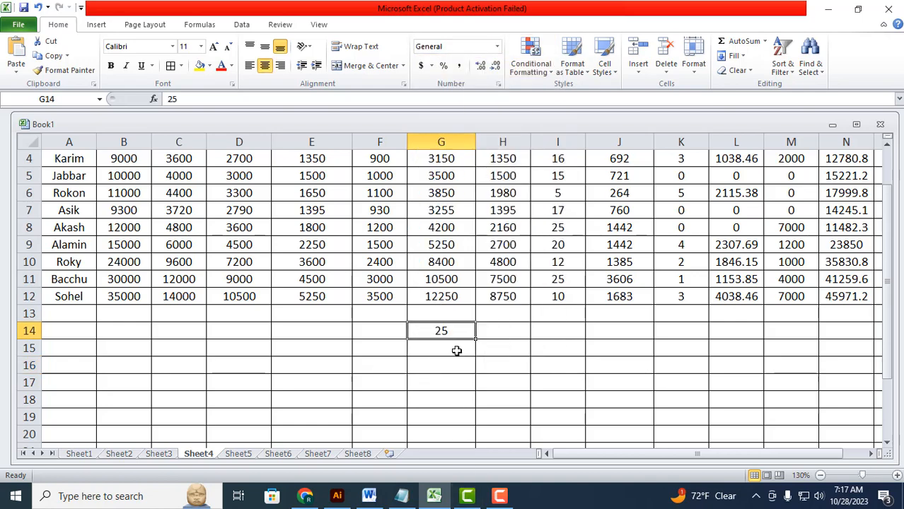
Apply the Short Date format to cell G14 and enter 65+565669 in it
{"action": "left_click", "coordinate": [498, 46]}
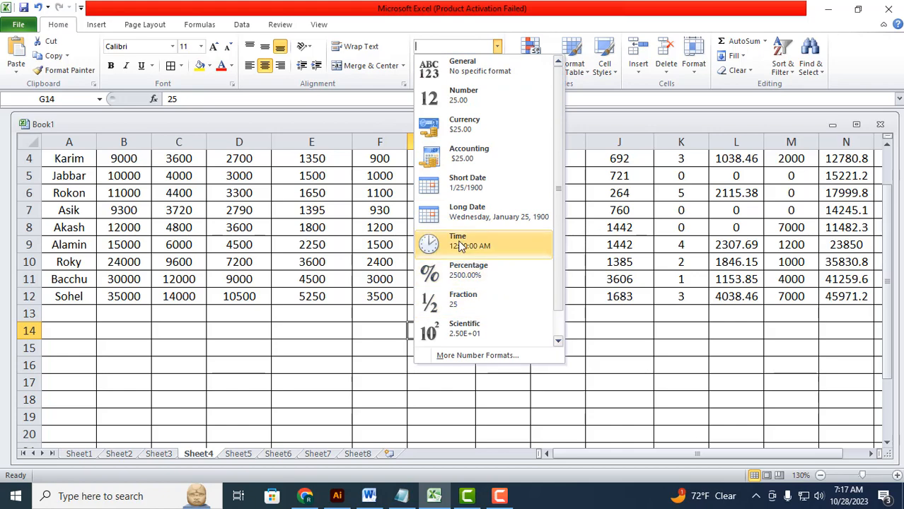
{"action": "left_click", "coordinate": [463, 182]}
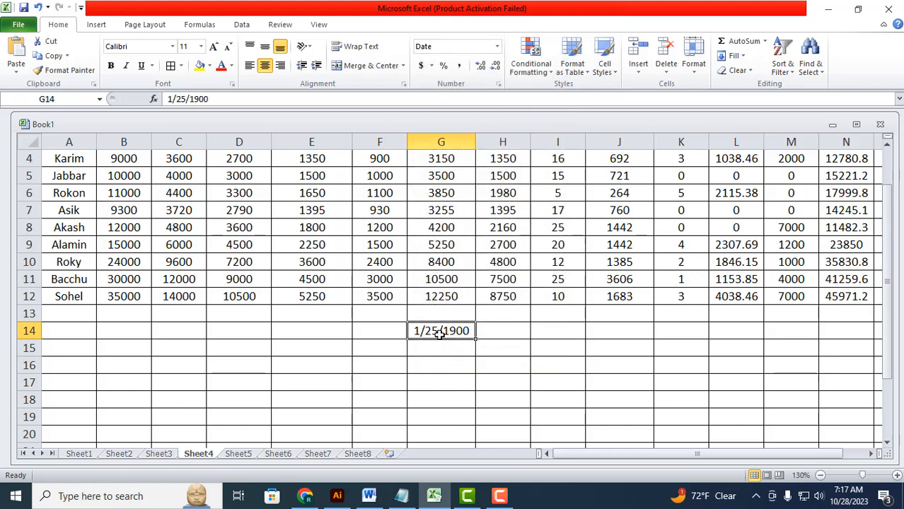
{"action": "type", "text": "65+565669"}
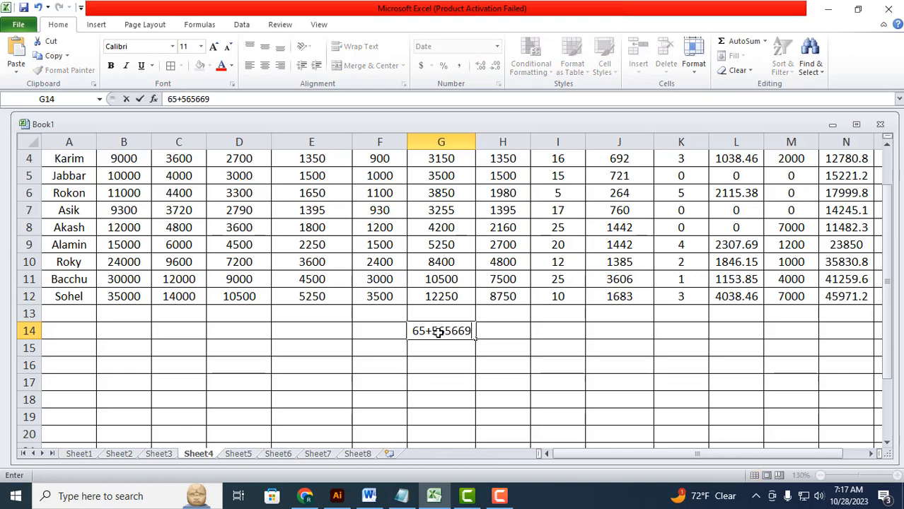
{"action": "left_click", "coordinate": [438, 377]}
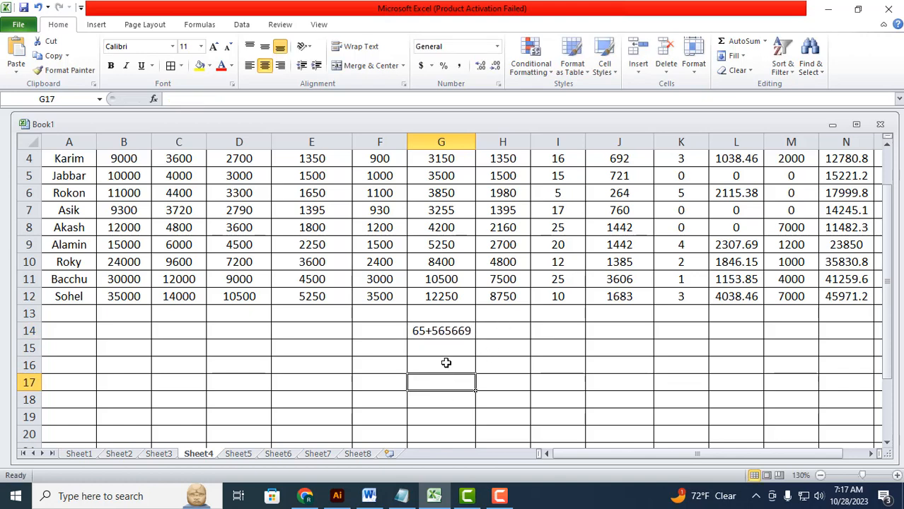
Replace the content of cell G14 with 25
{"action": "left_click", "coordinate": [451, 330]}
{"action": "key", "text": "BackSpace"}
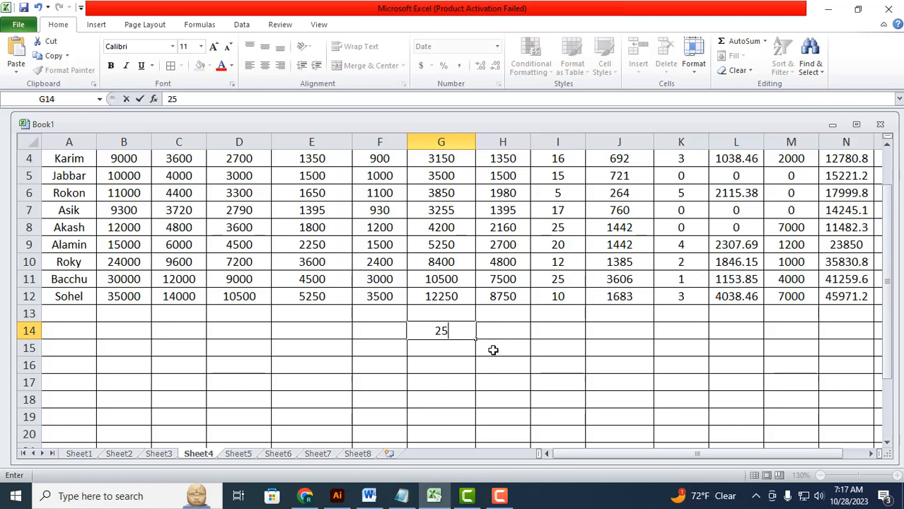
{"action": "key", "text": "Return"}
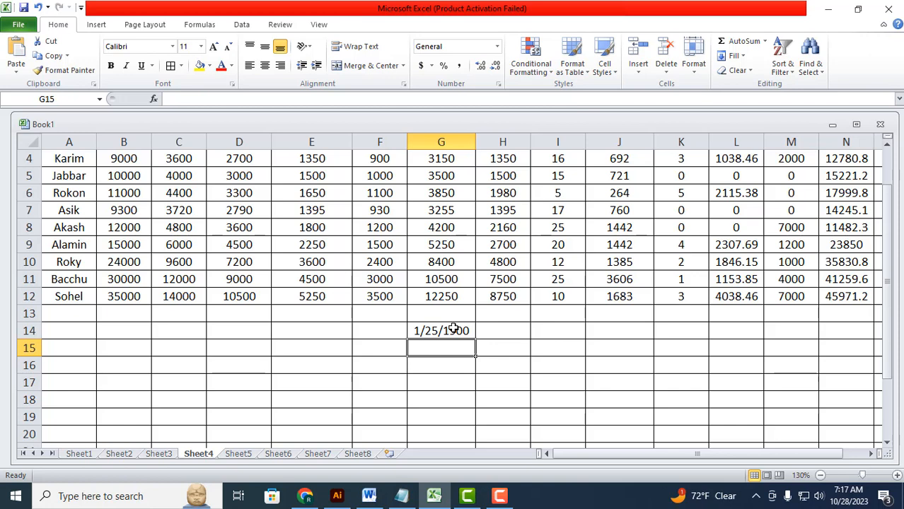
Apply the Percentage format to cell G14 and return its number format to General
{"action": "left_click", "coordinate": [453, 330]}
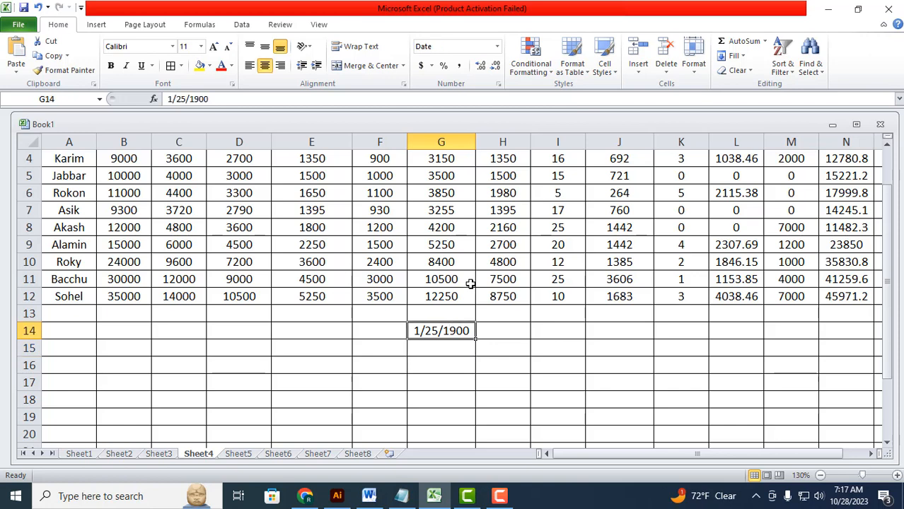
{"action": "left_click", "coordinate": [497, 46]}
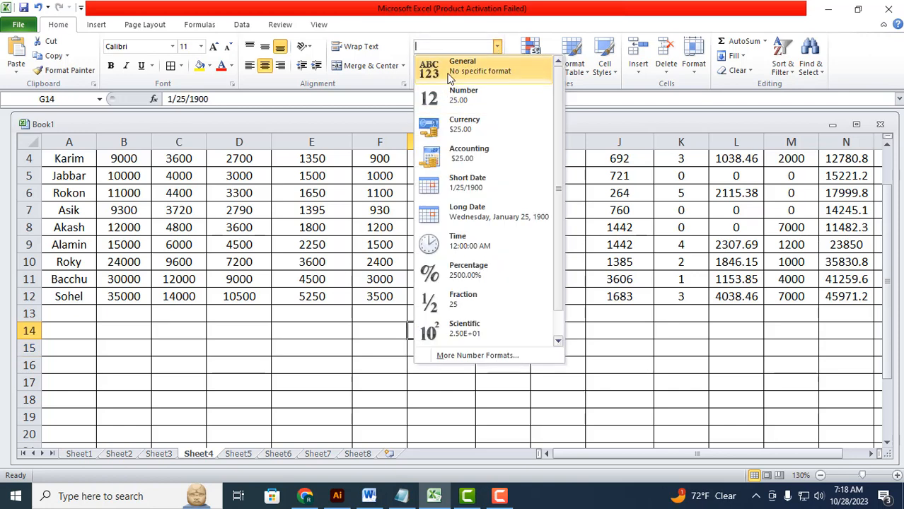
{"action": "left_click", "coordinate": [430, 374]}
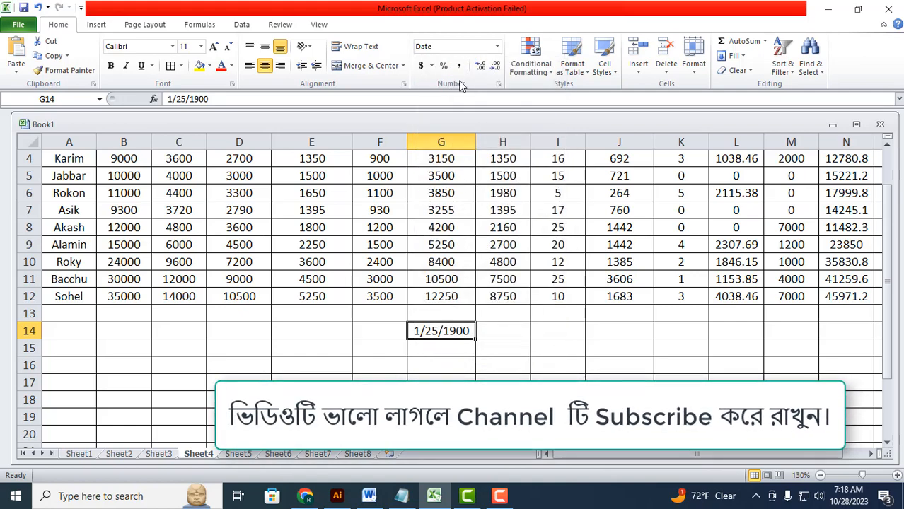
{"action": "left_click", "coordinate": [444, 65]}
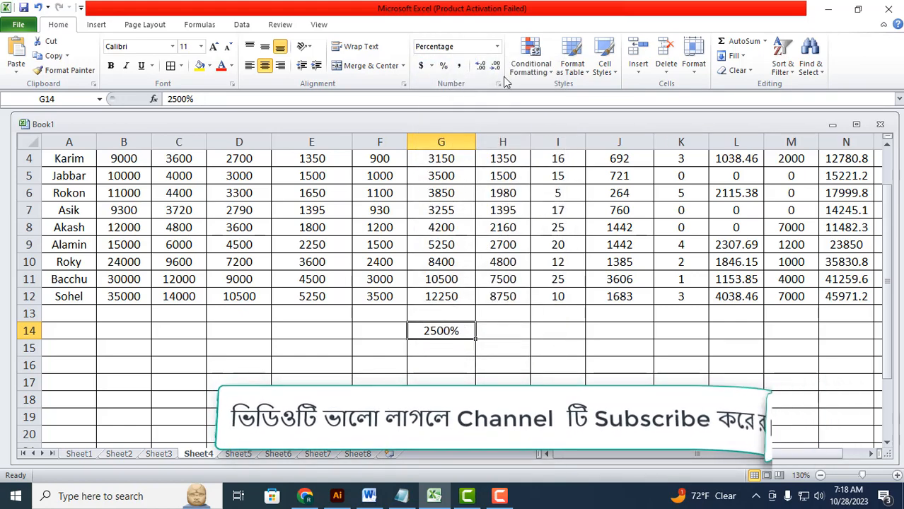
{"action": "left_click", "coordinate": [497, 46]}
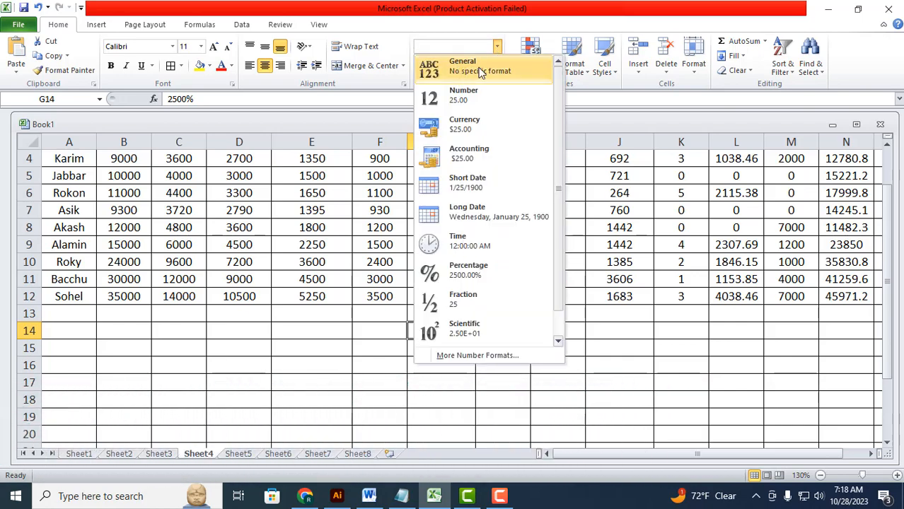
{"action": "left_click", "coordinate": [480, 68]}
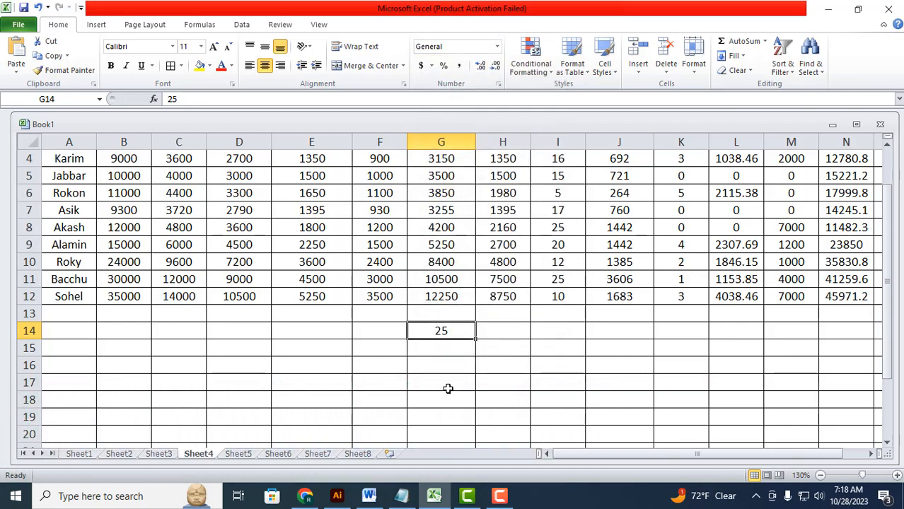